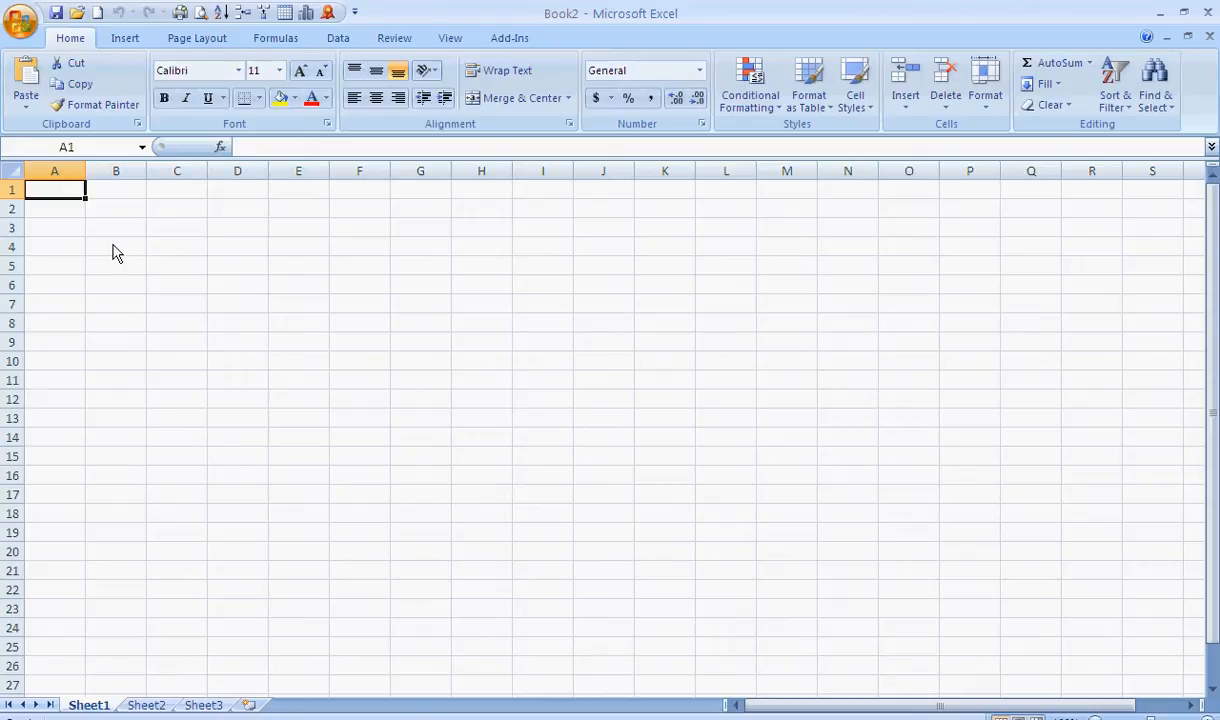
Open the manager for Excel Add-ins from the program's options
left_click(260, 438)
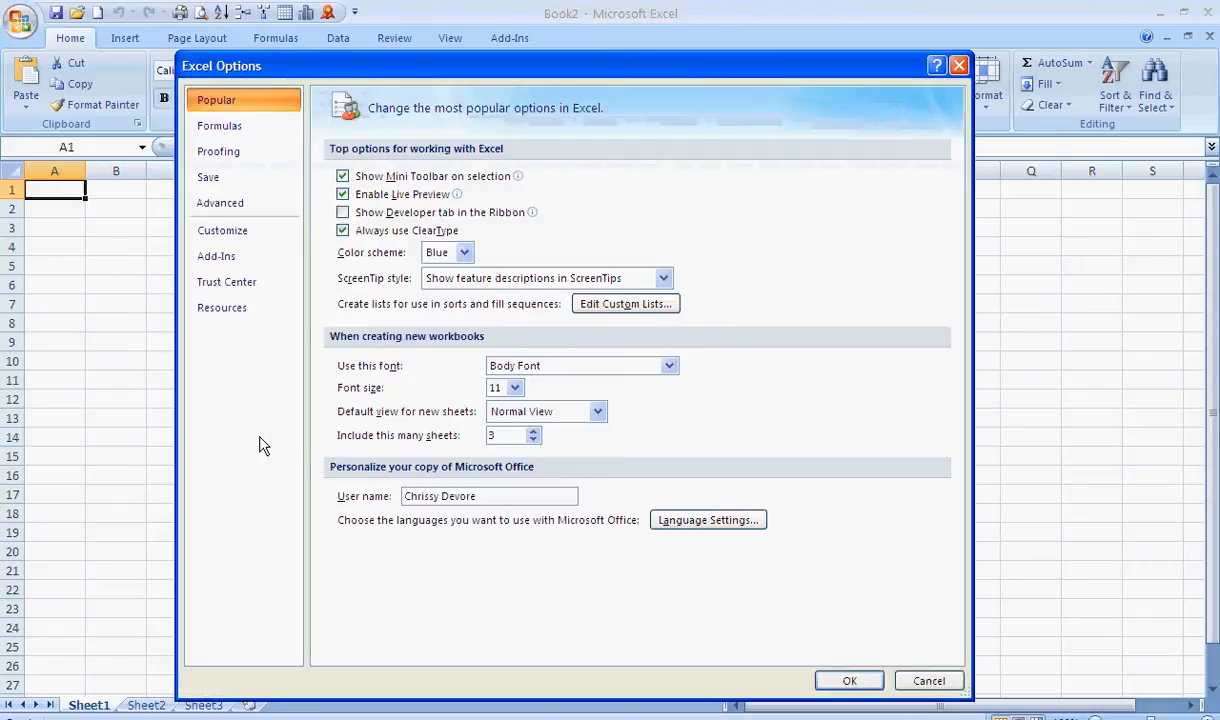
left_click(251, 262)
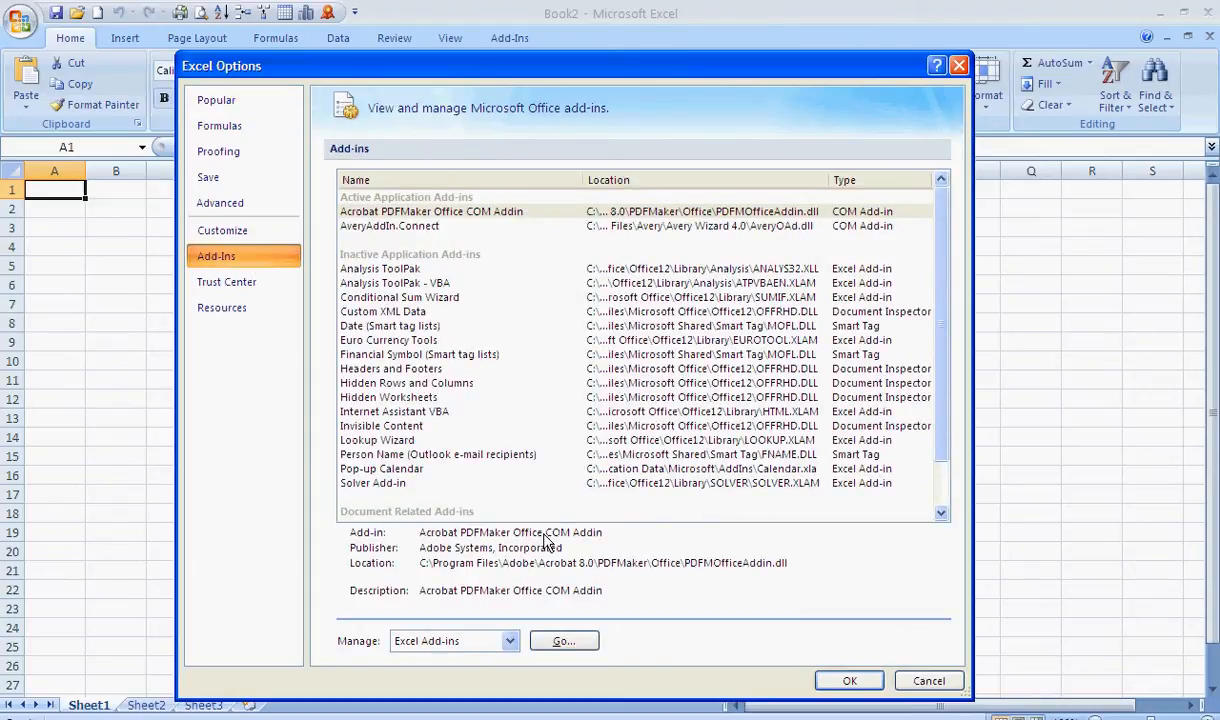
left_click(563, 641)
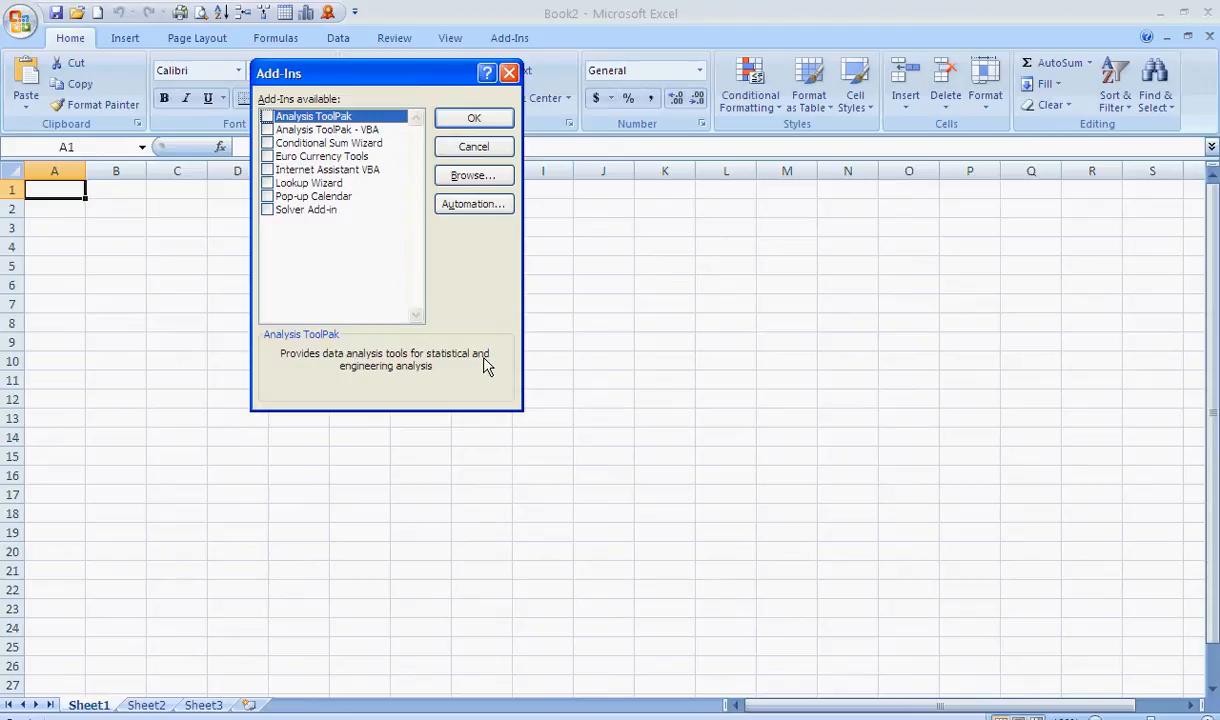
Load and enable the add-in LesothoDataCopyForGlaserfix.xla from the Desktop folder Lesotho Add-In, under PMTCT, Add-In and Mapping doc
left_click(472, 178)
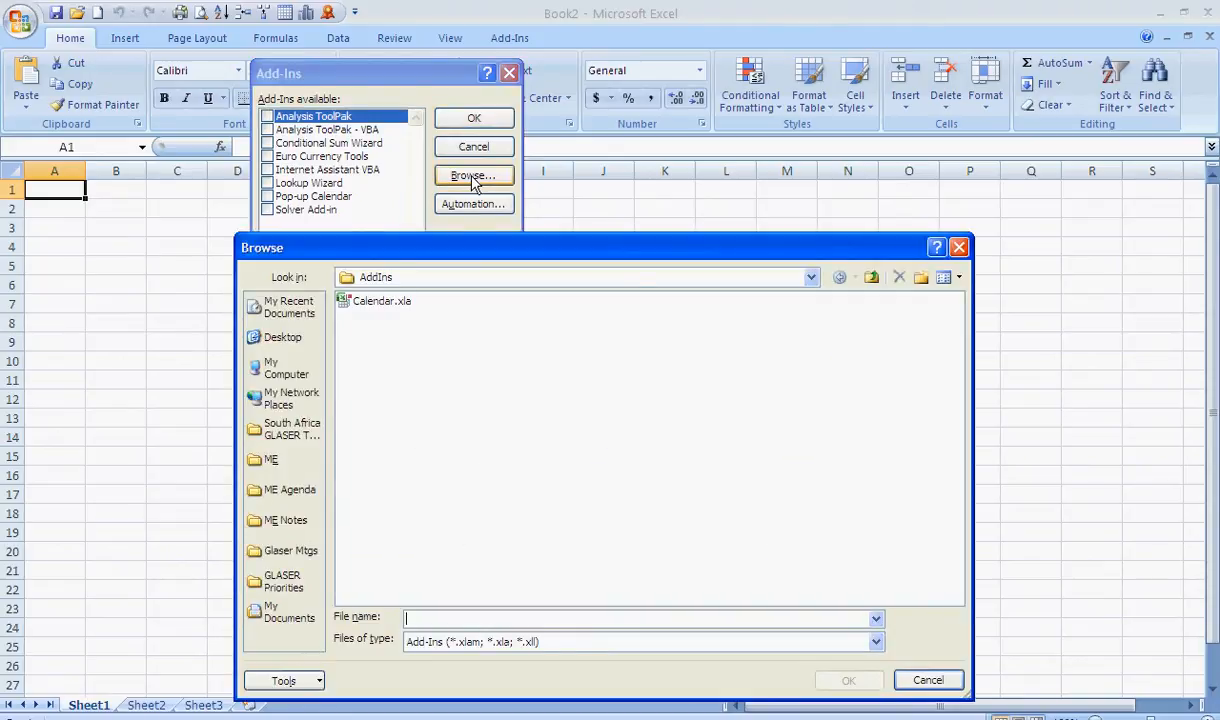
left_click(281, 340)
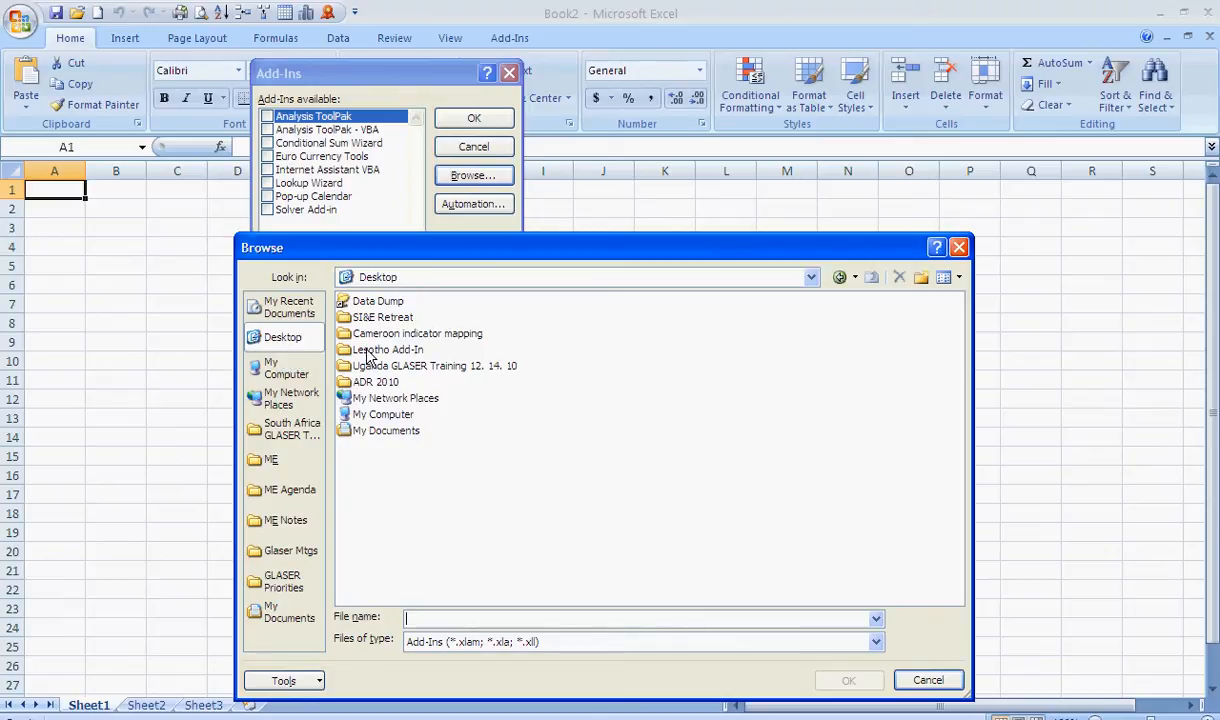
double_click(370, 350)
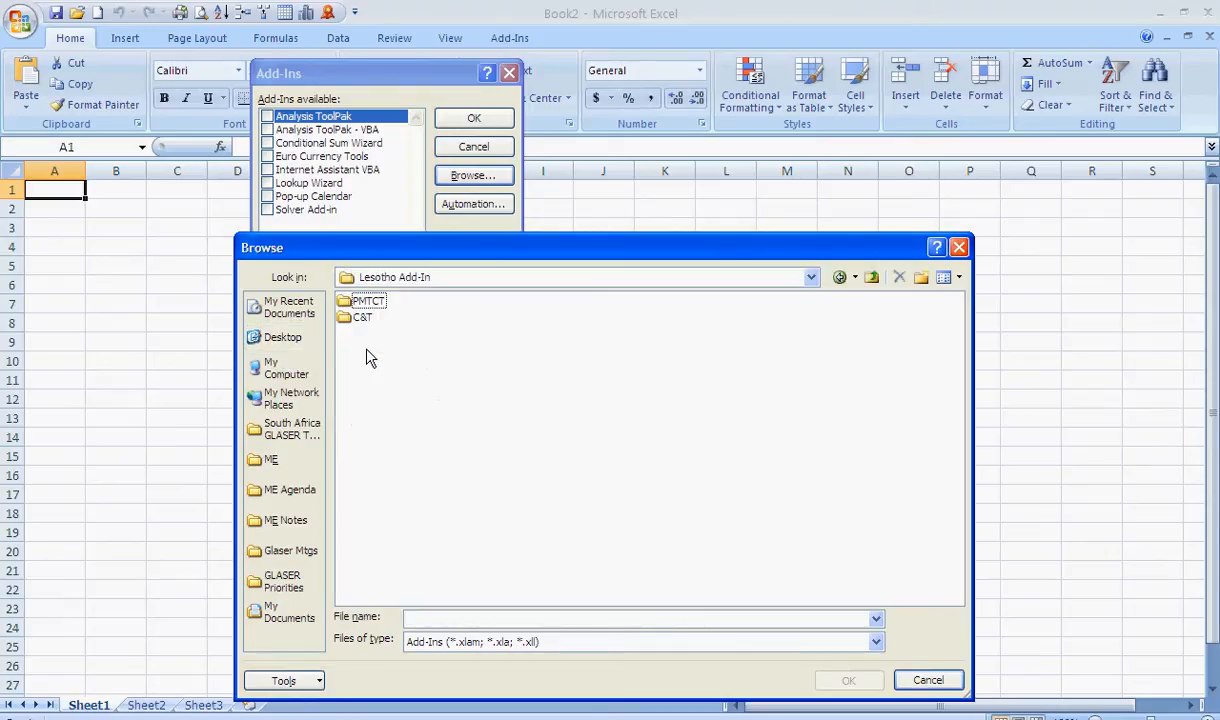
double_click(362, 303)
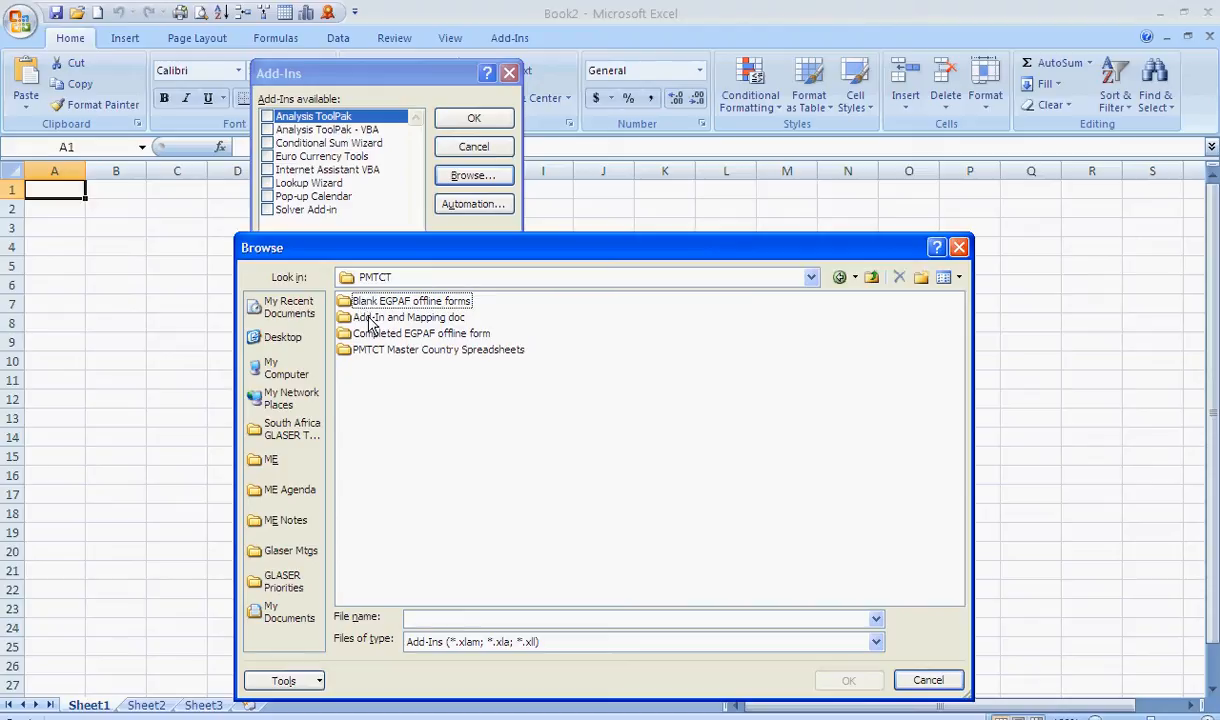
double_click(369, 318)
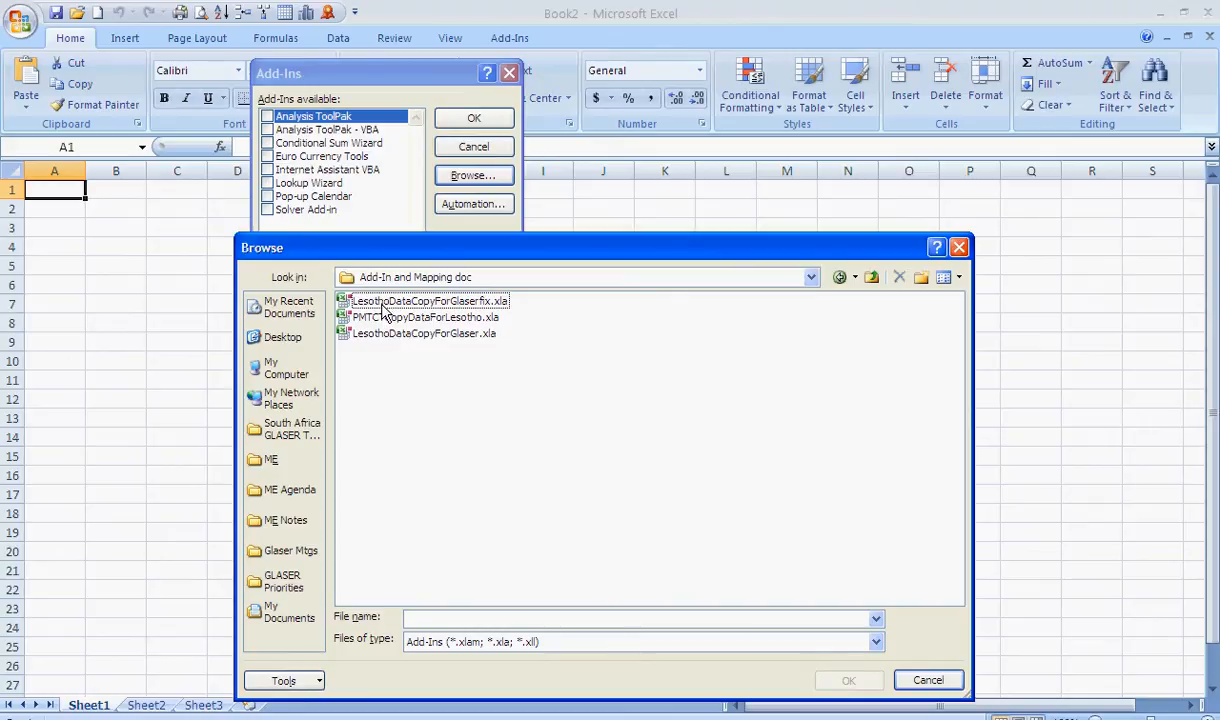
left_click(383, 303)
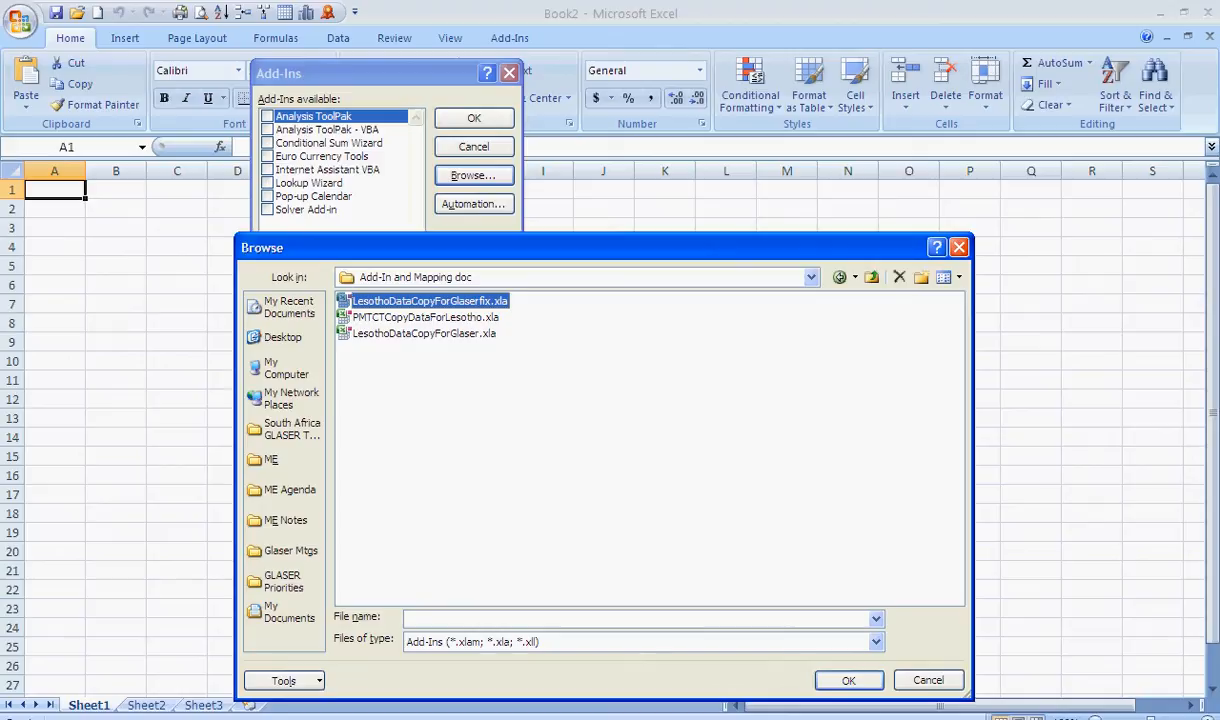
left_click(855, 688)
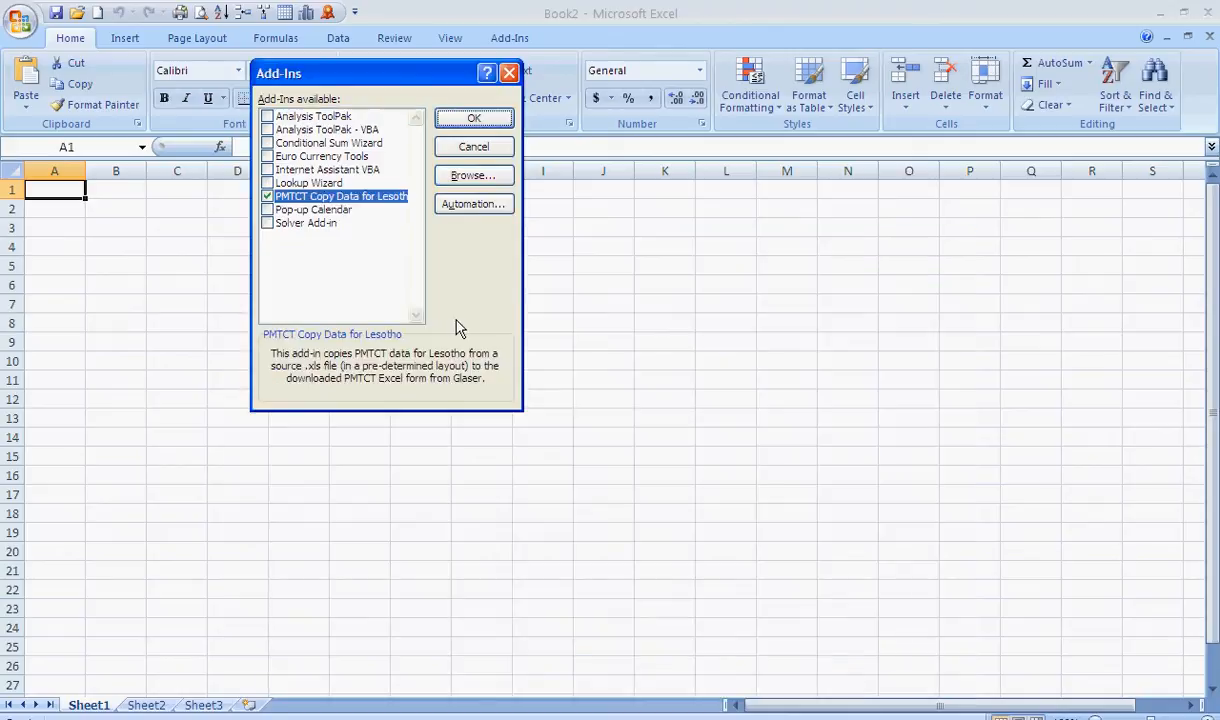
left_click(474, 119)
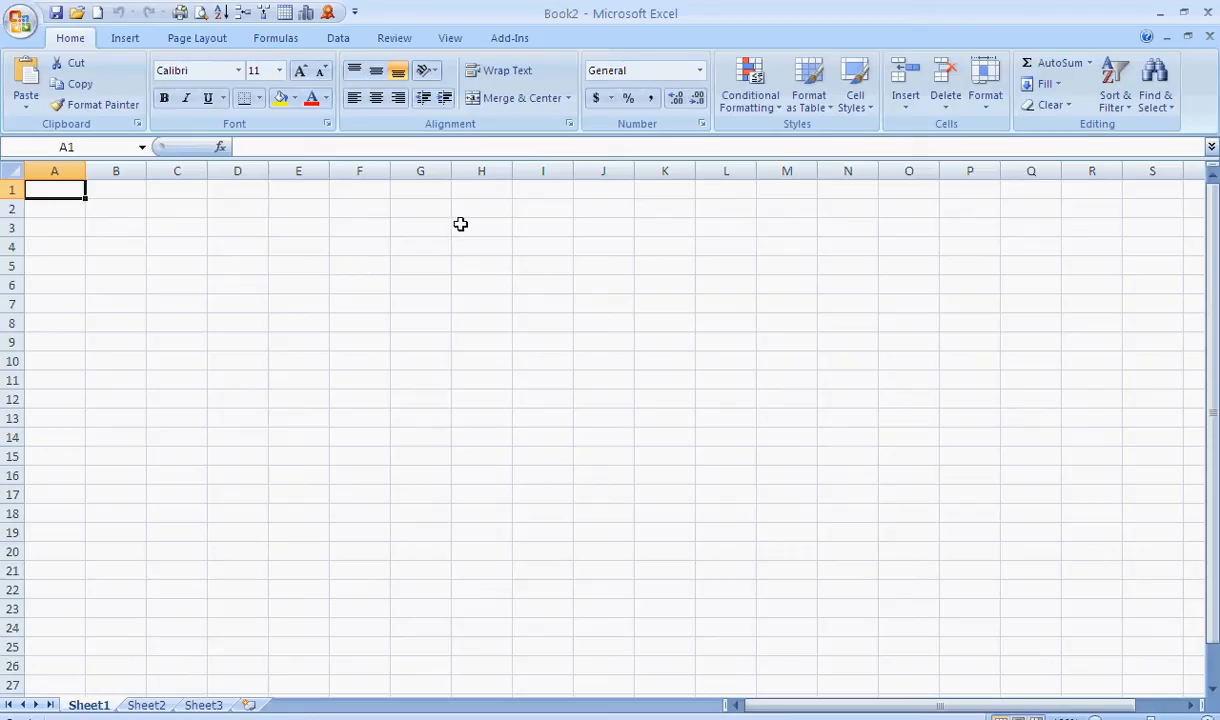
Start PMTCT Copy and choose PMTCT_Berea District_FY10.xlsx from the PMTCT Master Country Spreadsheets folder as the source data file
left_click(512, 39)
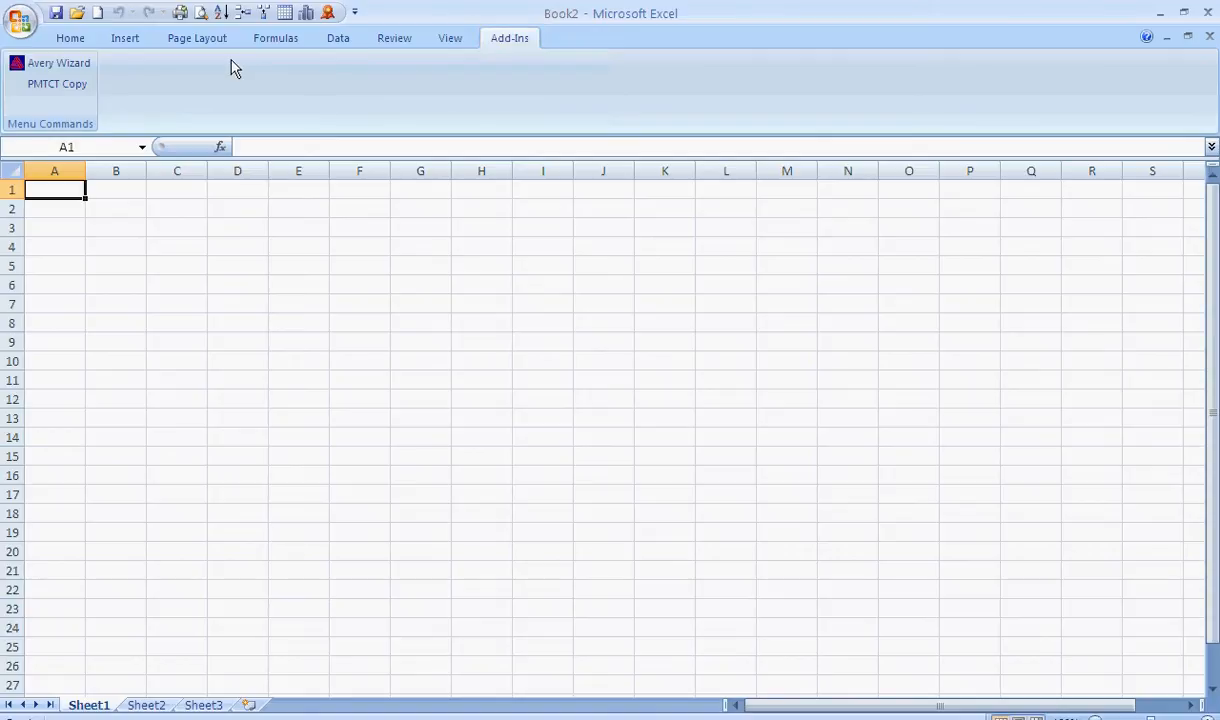
left_click(57, 84)
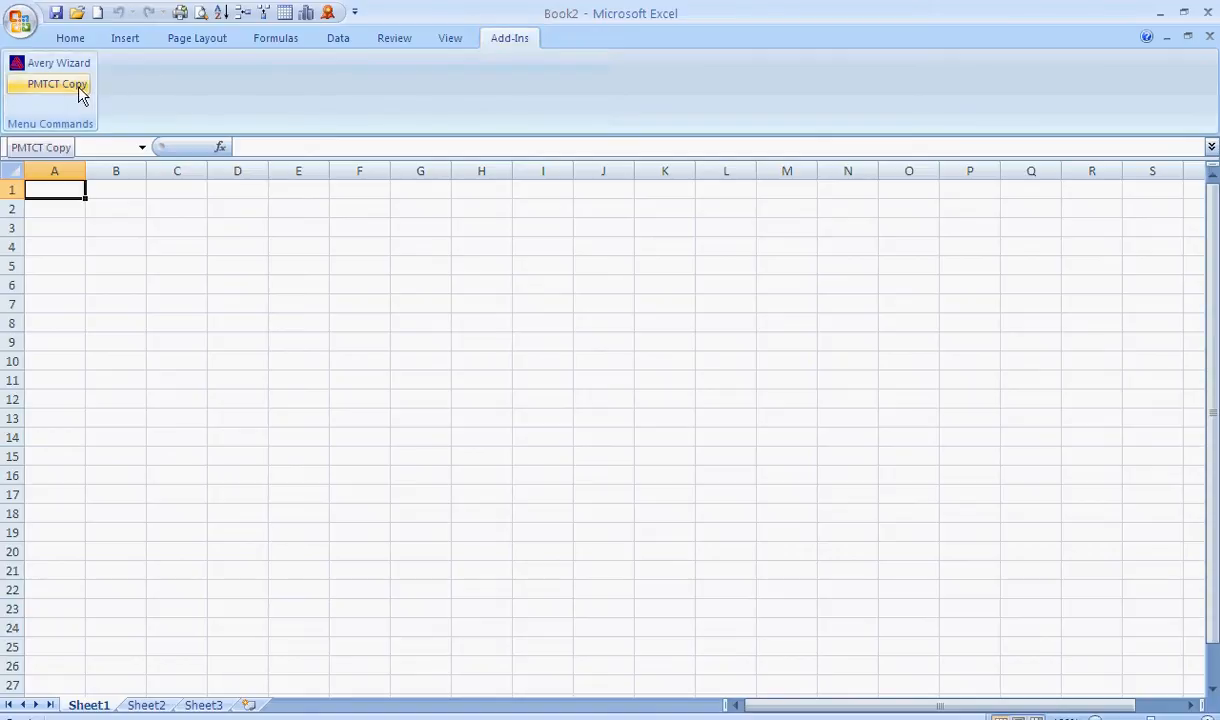
left_click(57, 84)
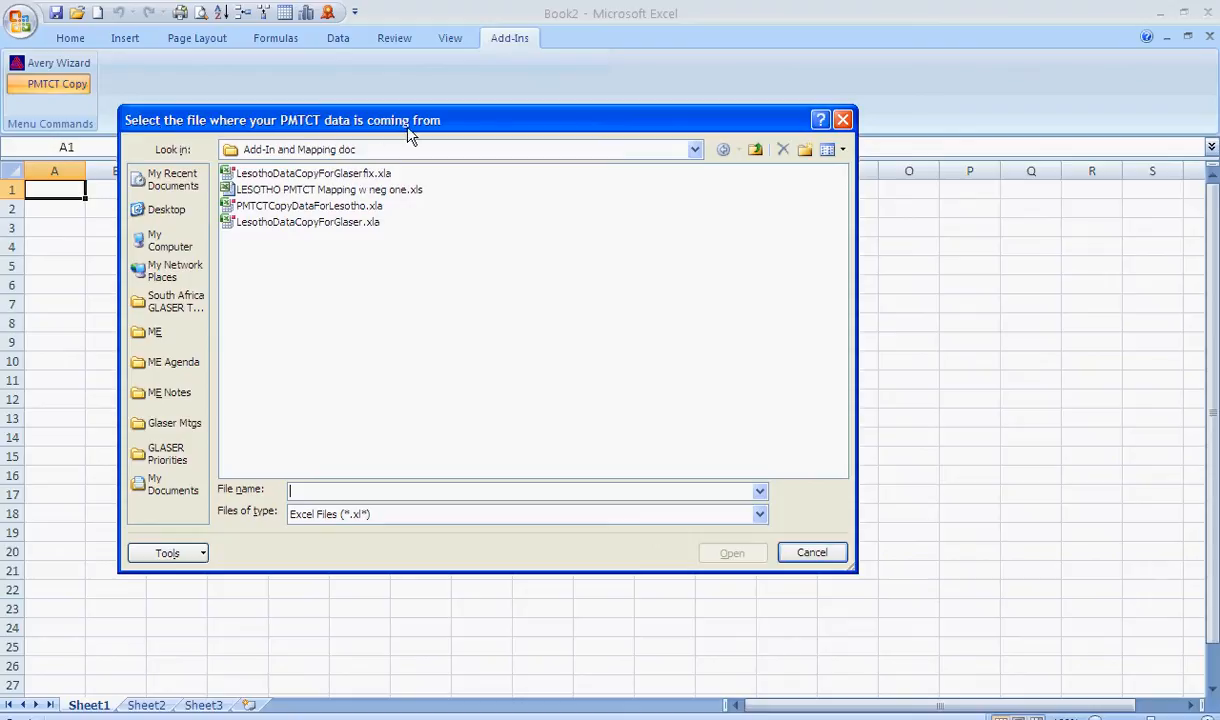
left_click(755, 150)
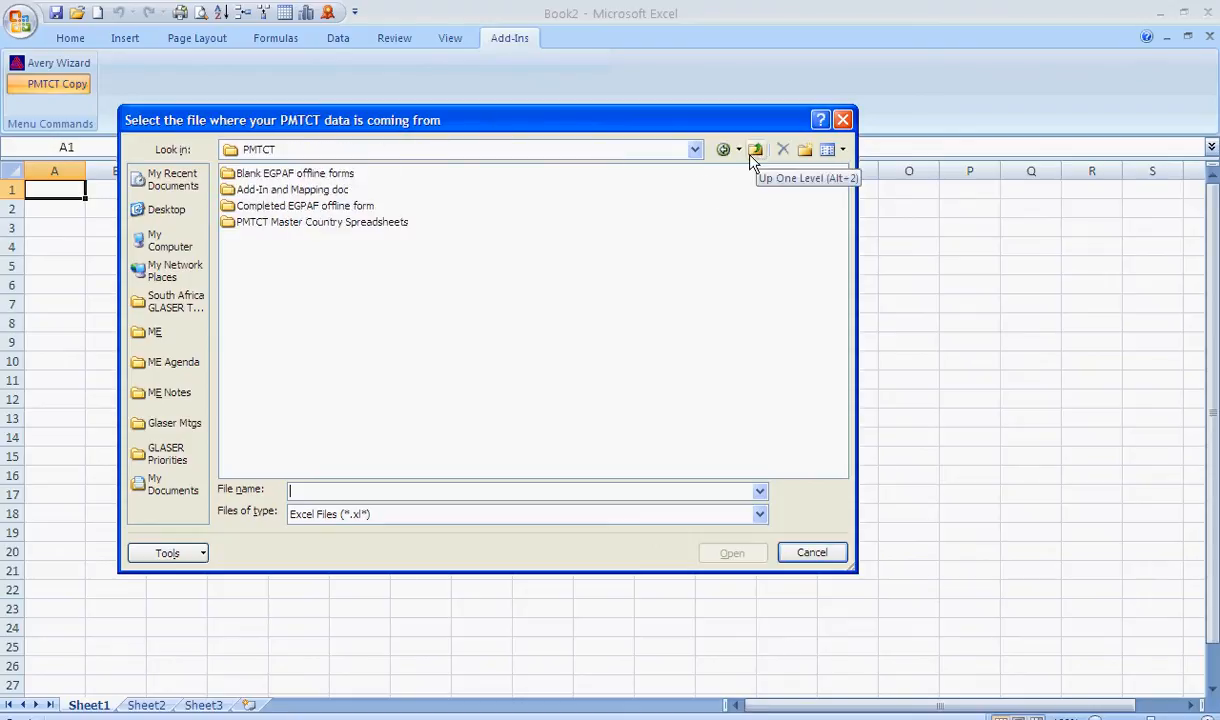
double_click(358, 222)
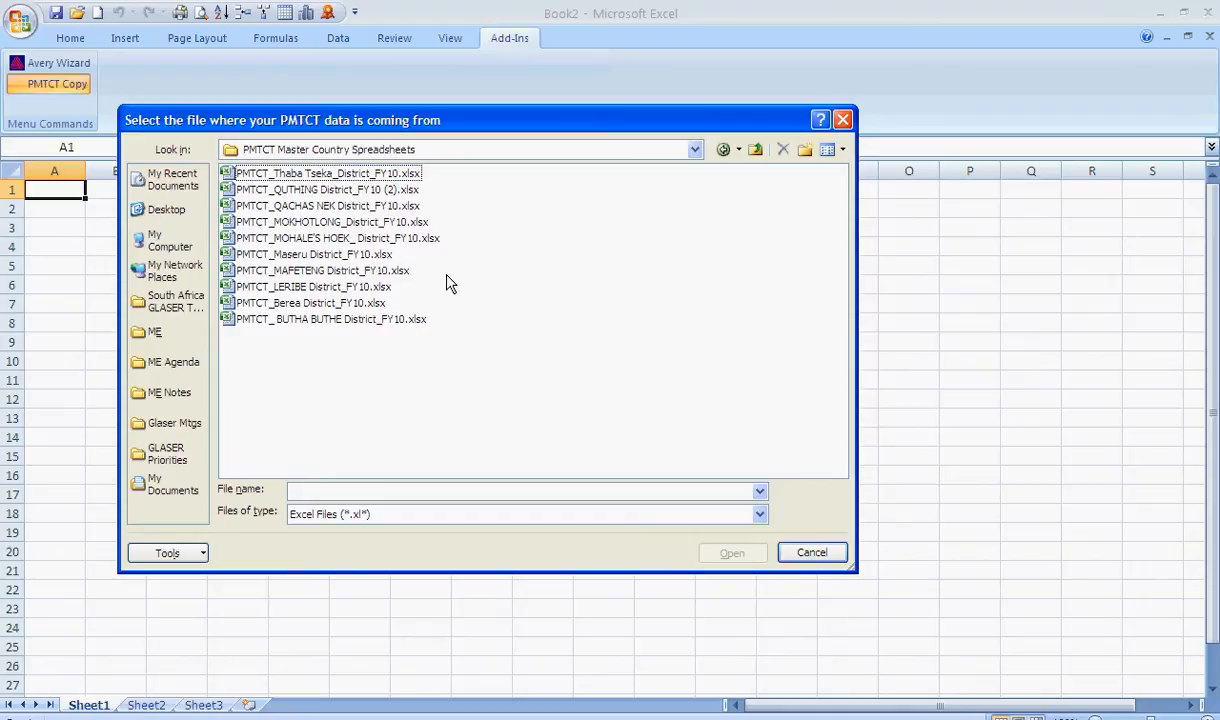
left_click(328, 304)
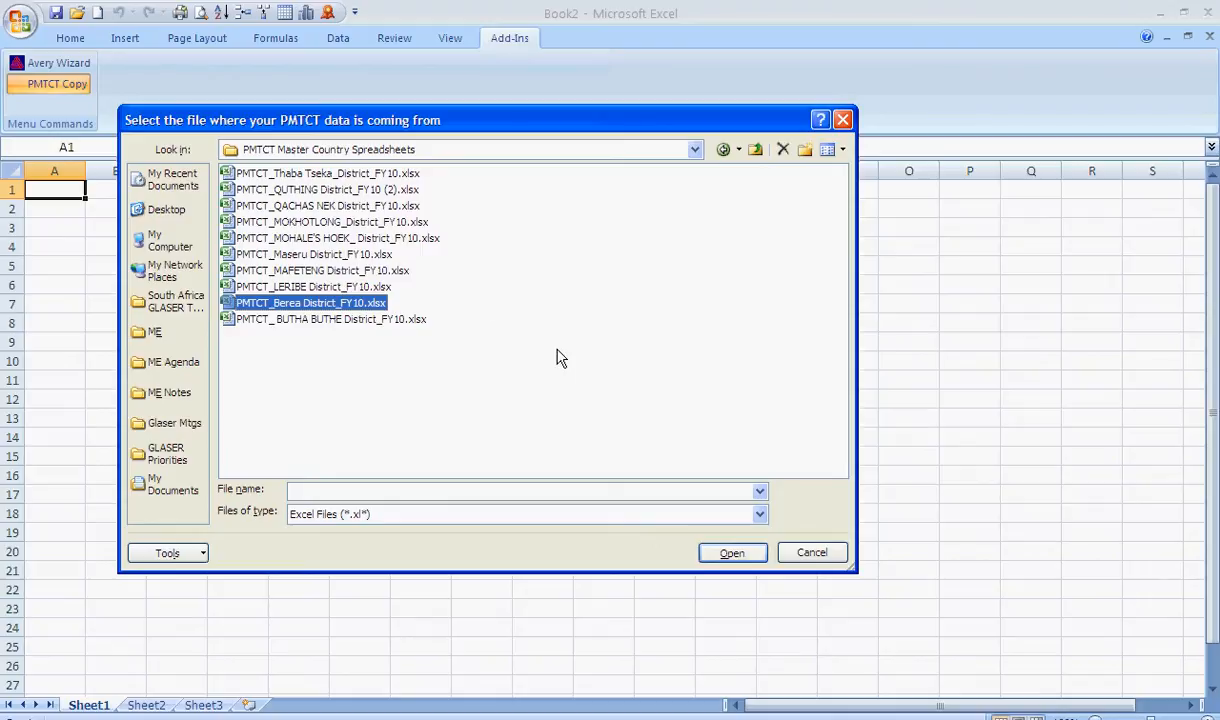
left_click(730, 556)
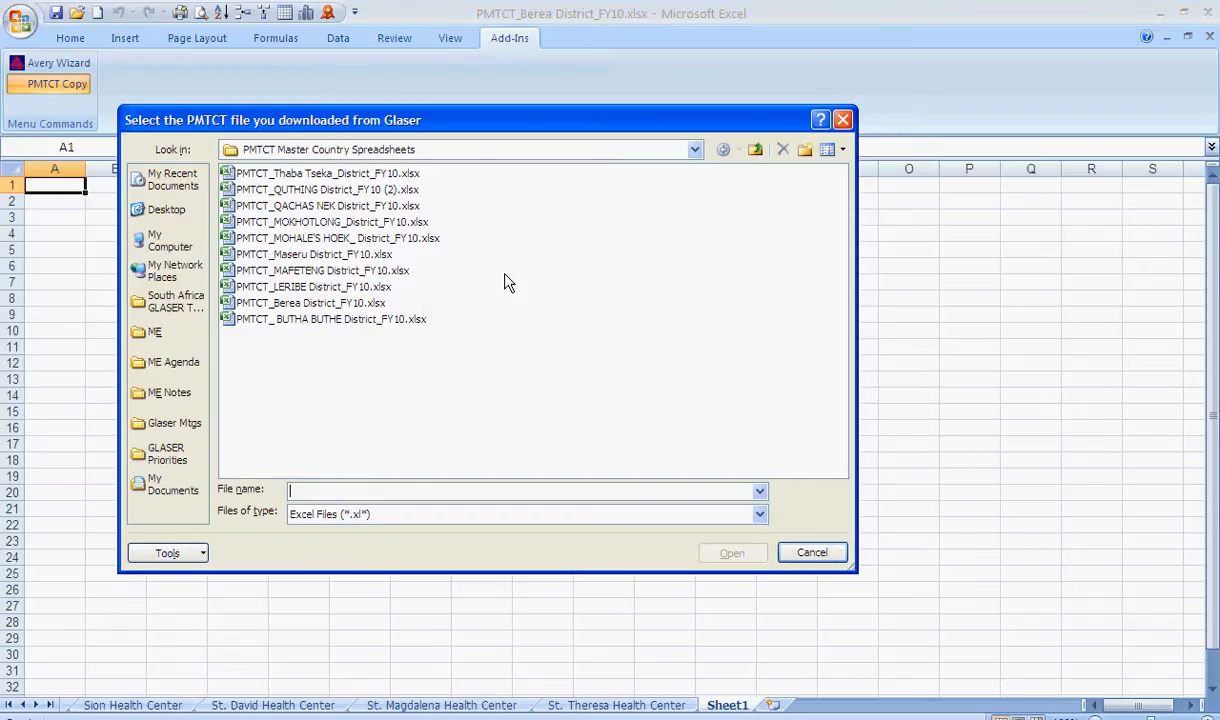
Choose EGPAF offline Berea.xls from the Blank EGPAF offline forms folder as the PMTCT file downloaded from Glaser
left_click(755, 150)
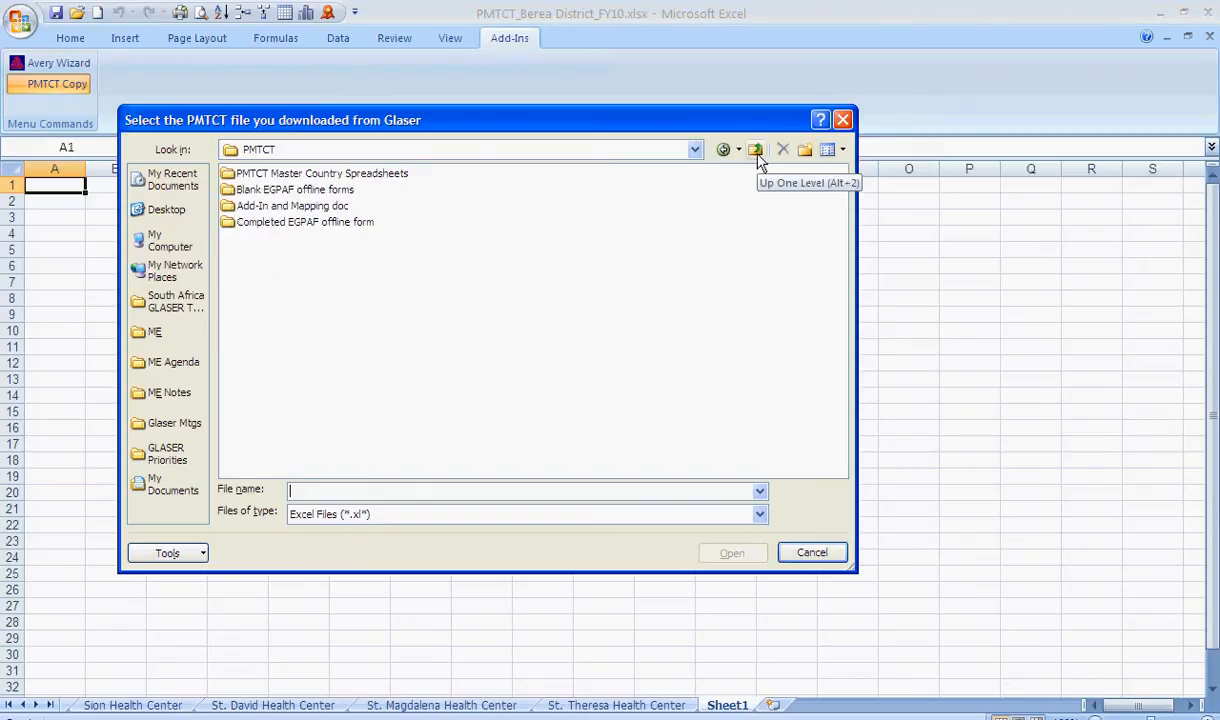
double_click(317, 193)
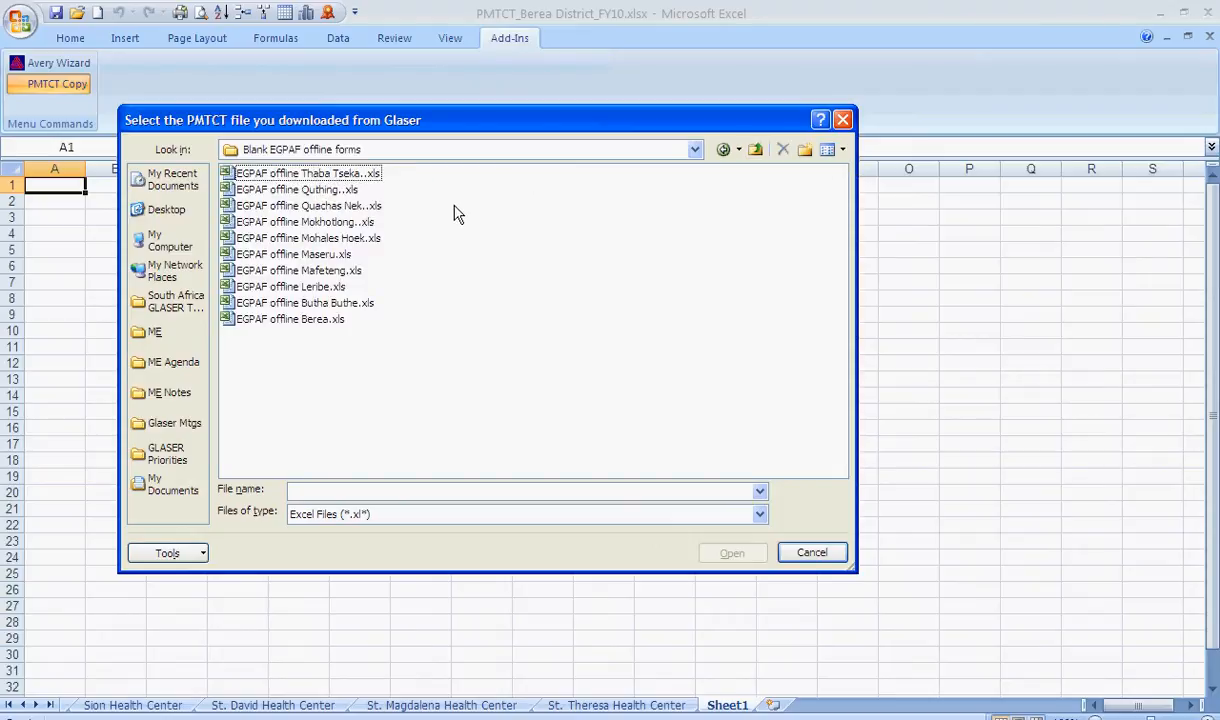
left_click(315, 319)
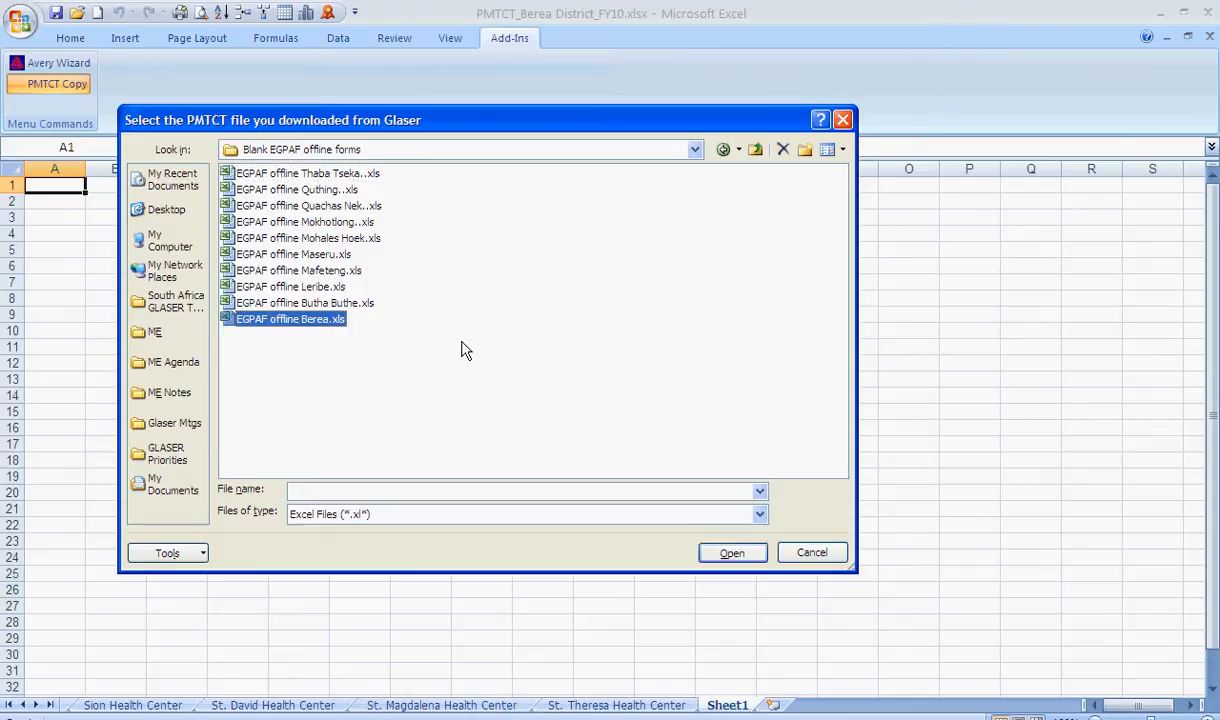
left_click(731, 555)
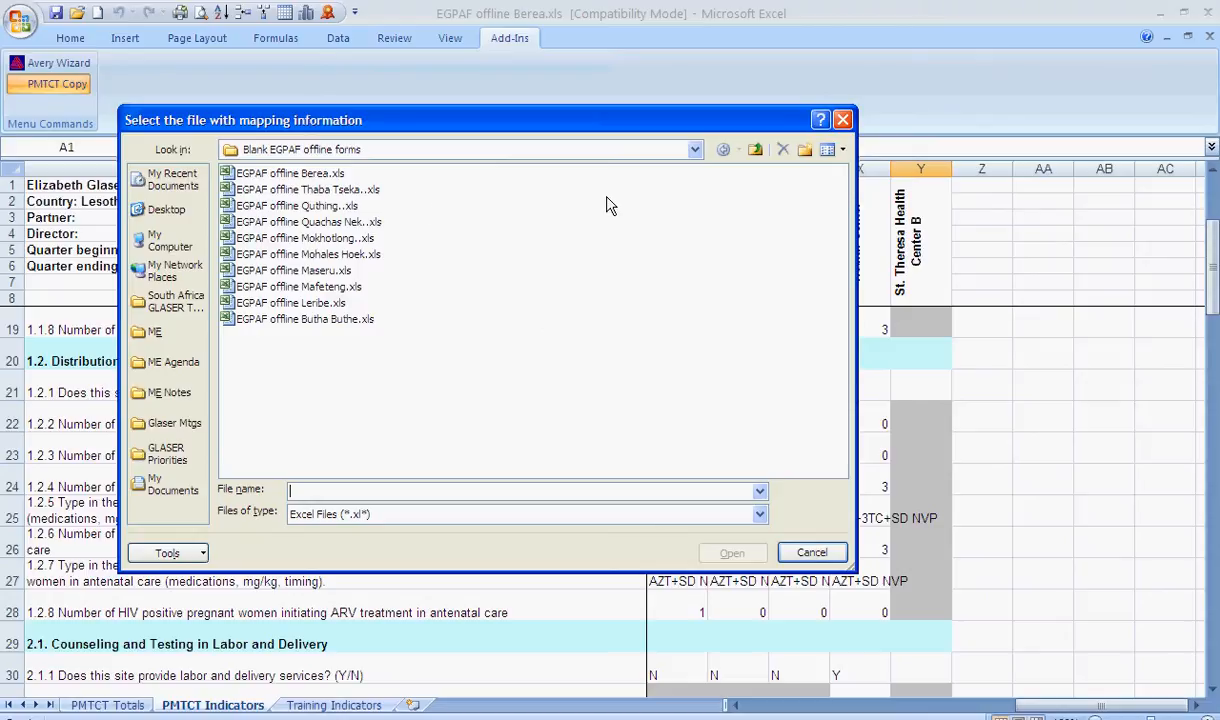
Choose LESOTHO PMTCT Mapping w neg one.xls from the Add-In and Mapping doc folder as the mapping information file
left_click(755, 152)
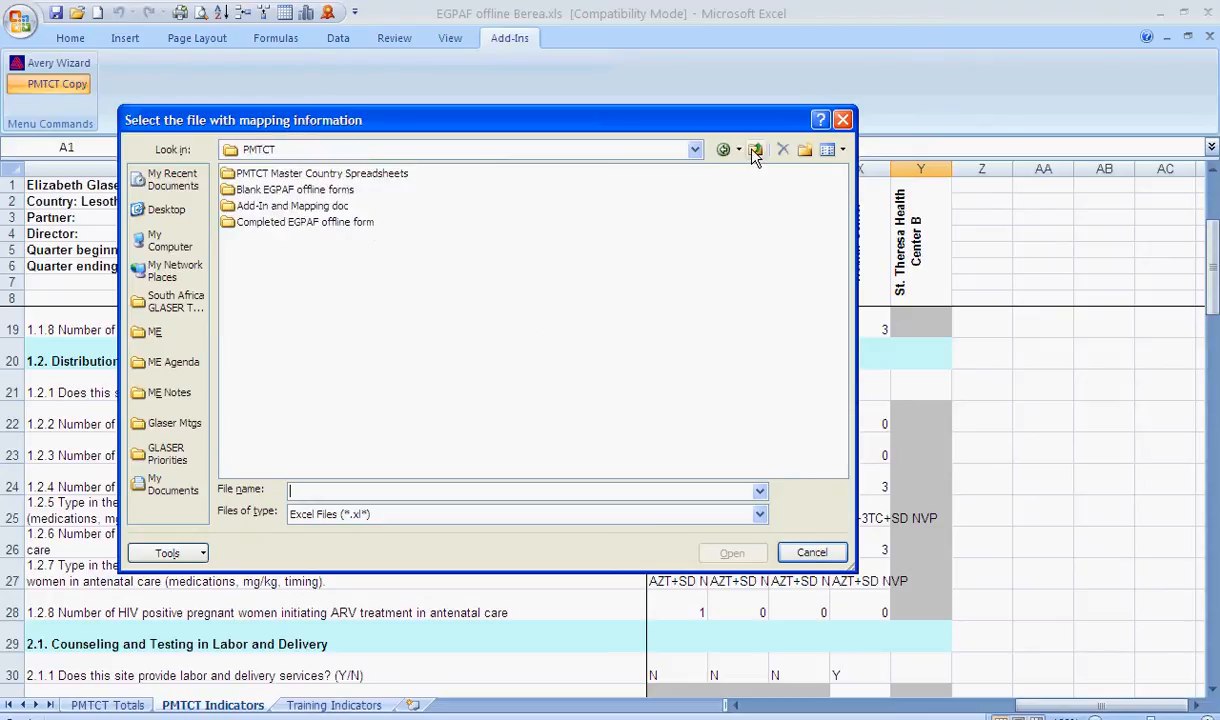
double_click(316, 207)
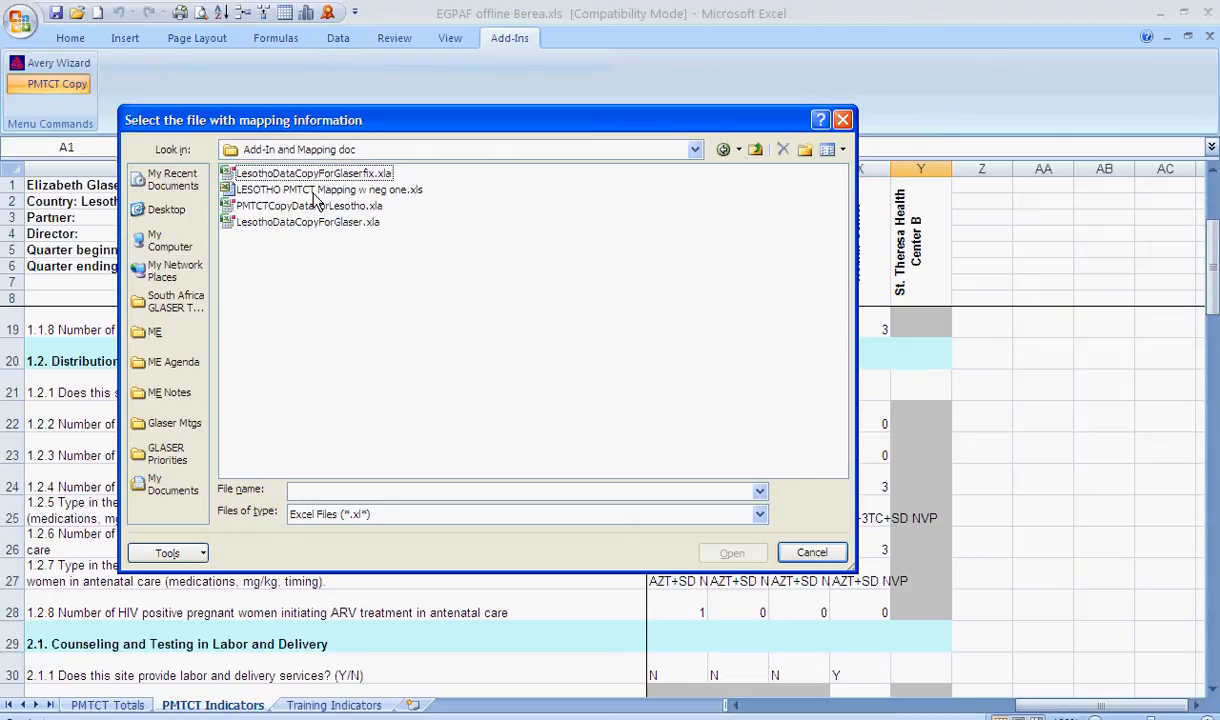
left_click(303, 190)
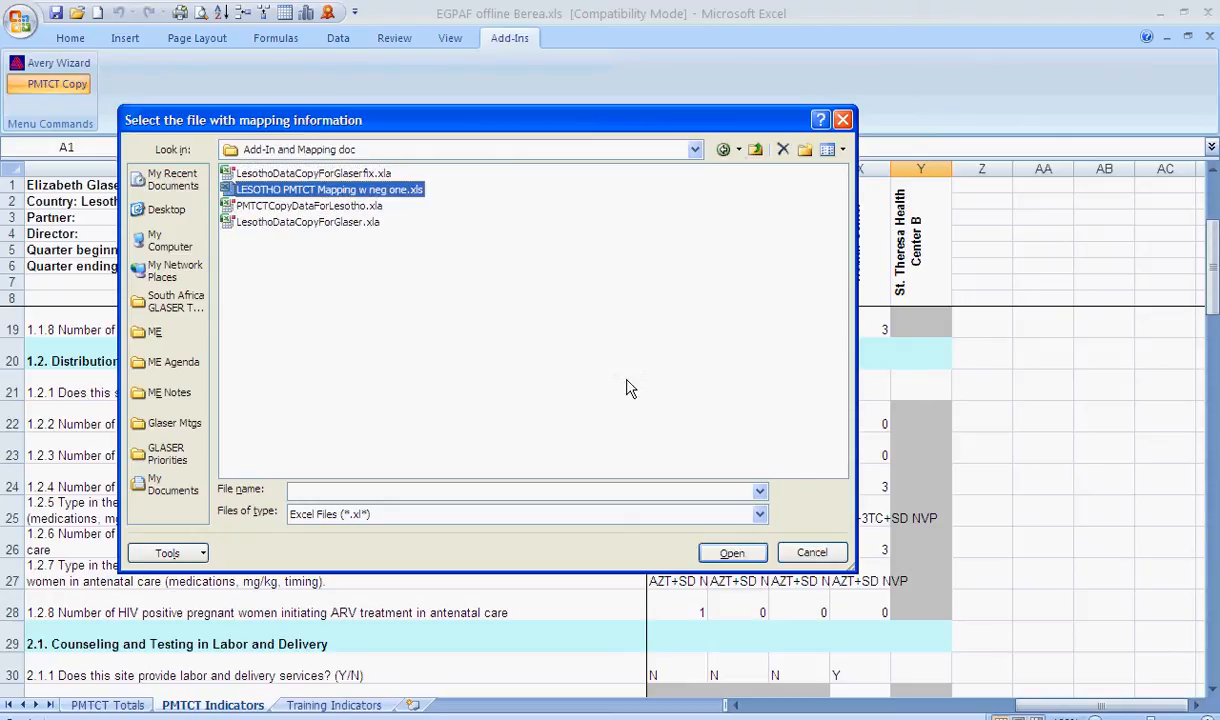
left_click(731, 552)
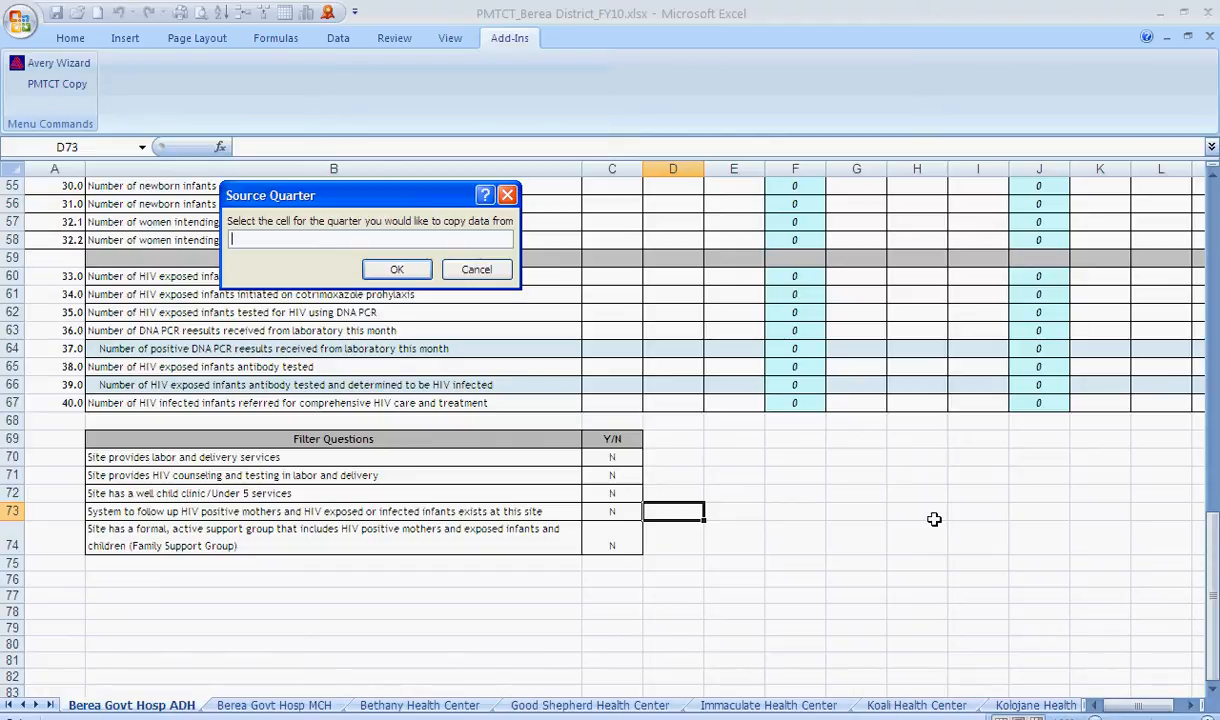
Set the source quarter to the Qrt 4 header cell R4 on the Berea Govt Hosp ADH sheet
left_click_drag(1214, 567, 1215, 238)
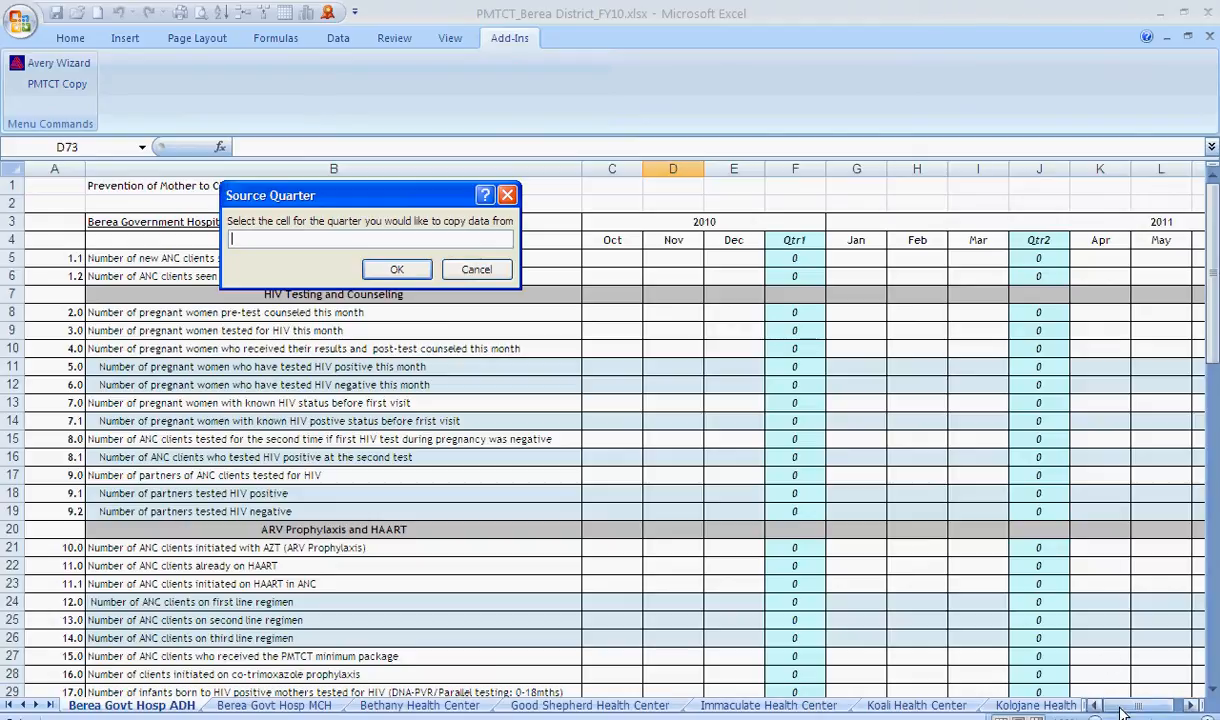
left_click_drag(1120, 705, 1126, 706)
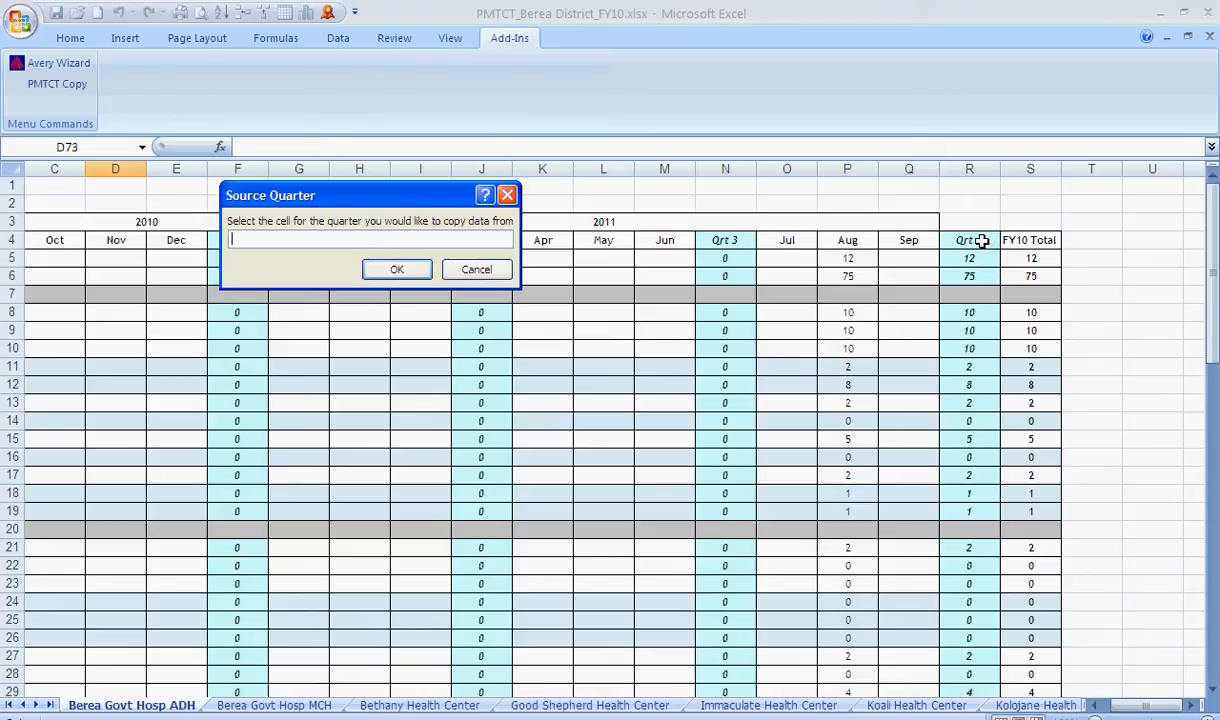
left_click(982, 241)
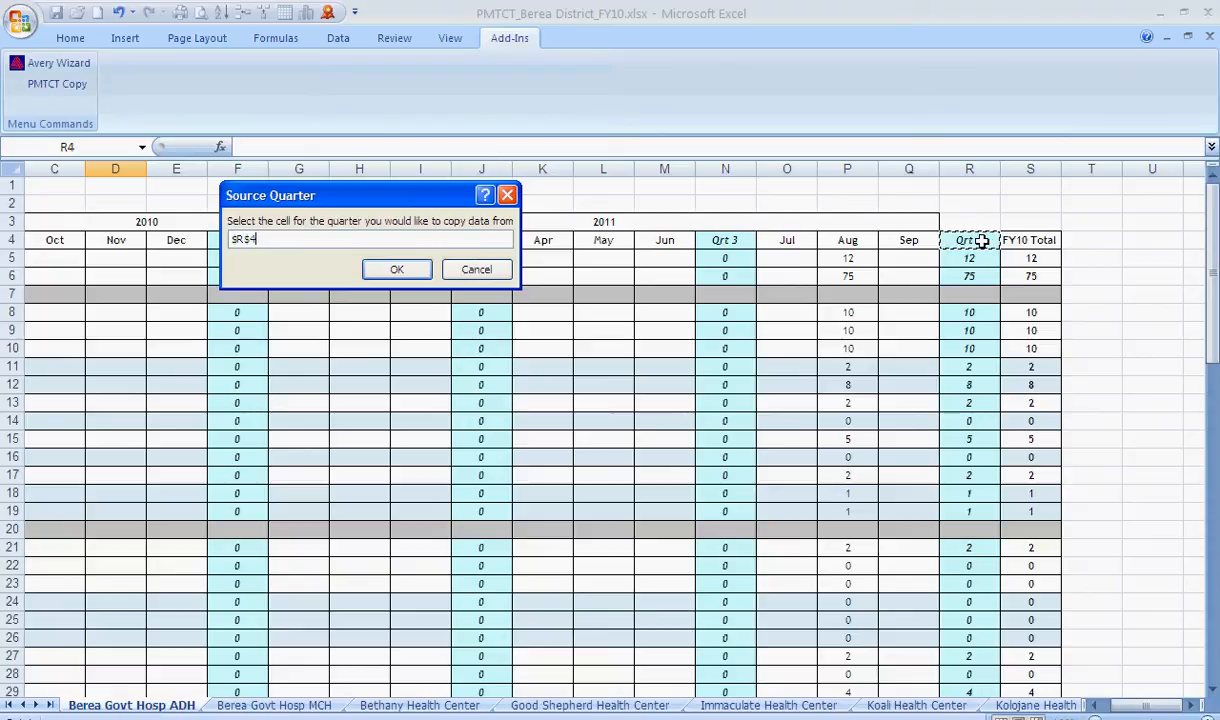
left_click(386, 269)
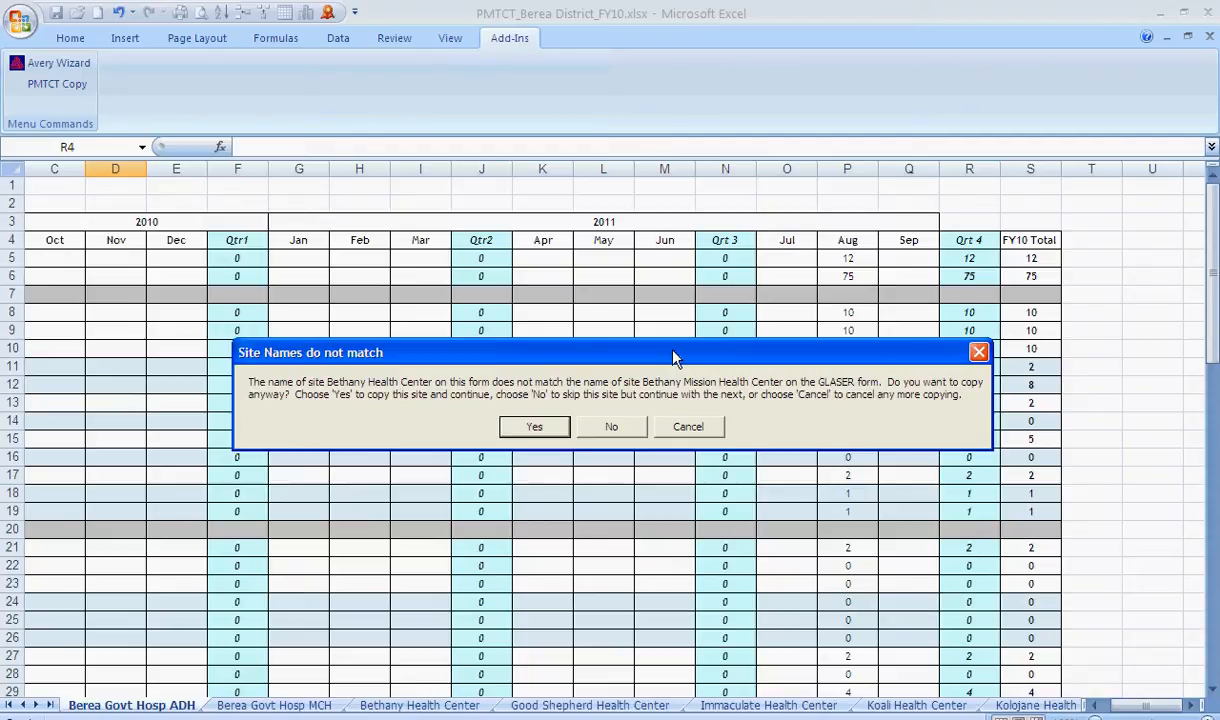
Accept copying each site despite its mismatched name, including Bethany, Good Shepherd, Mahlatsa, Maluti and St. Theresa
left_click(535, 428)
left_click(547, 428)
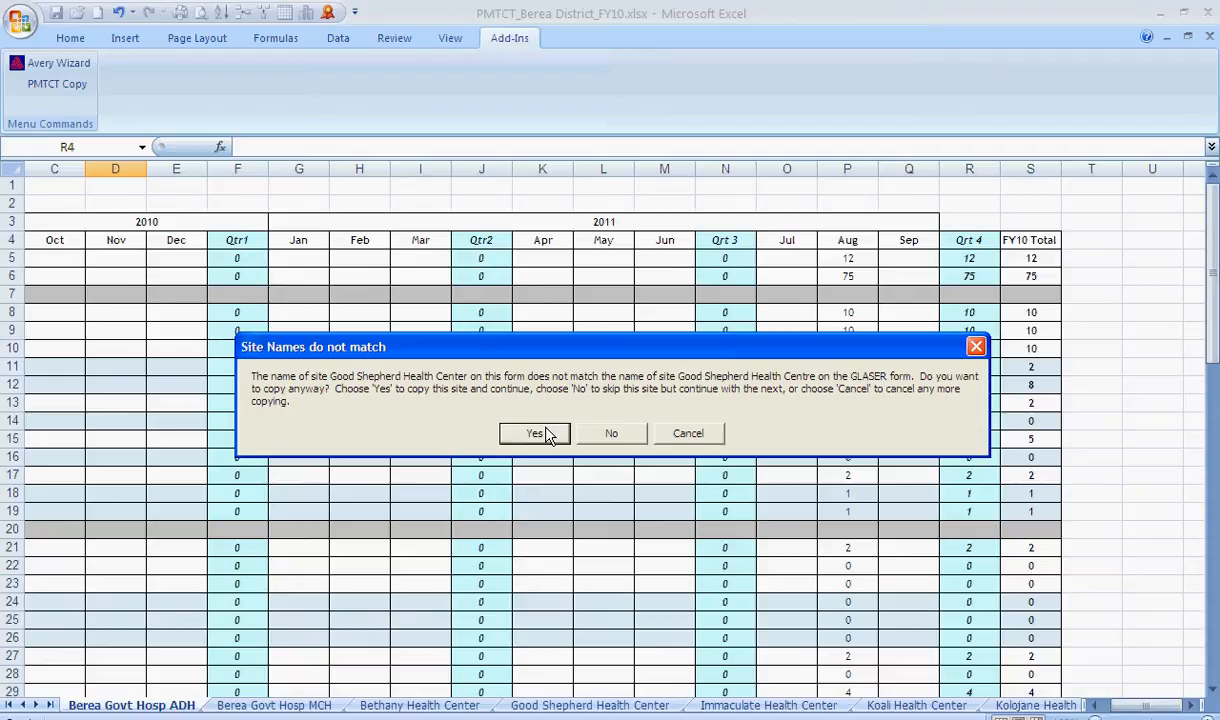
left_click(536, 434)
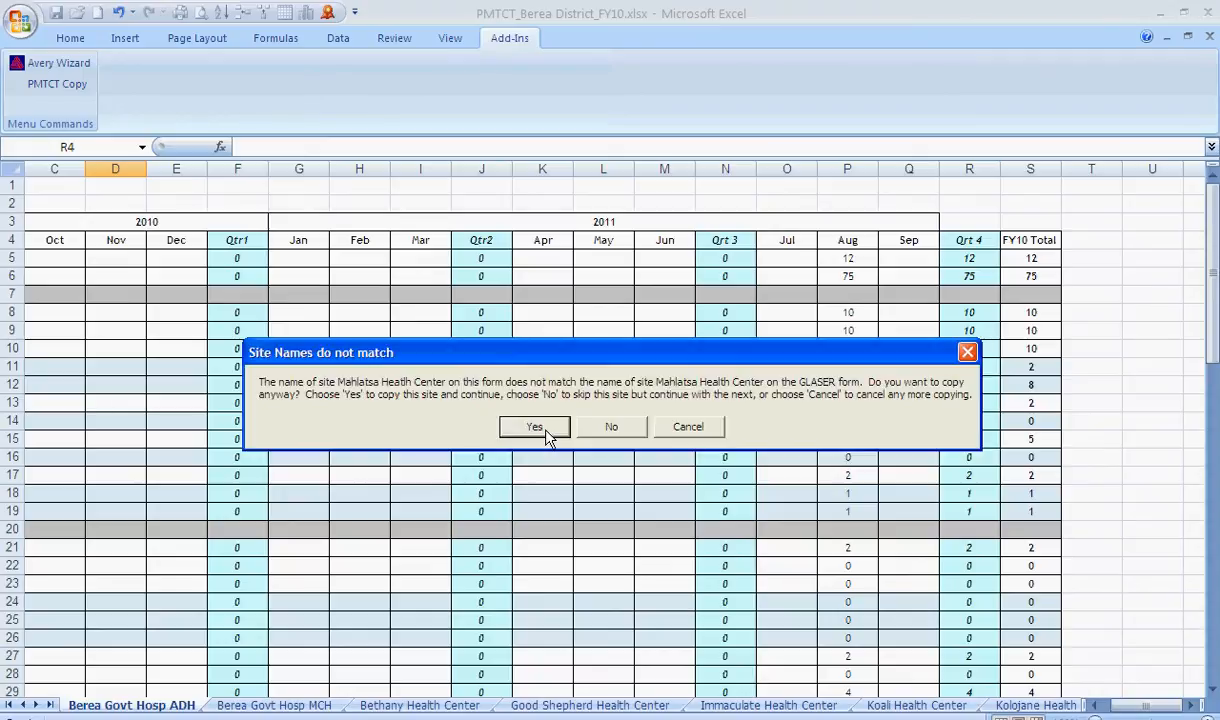
left_click(546, 433)
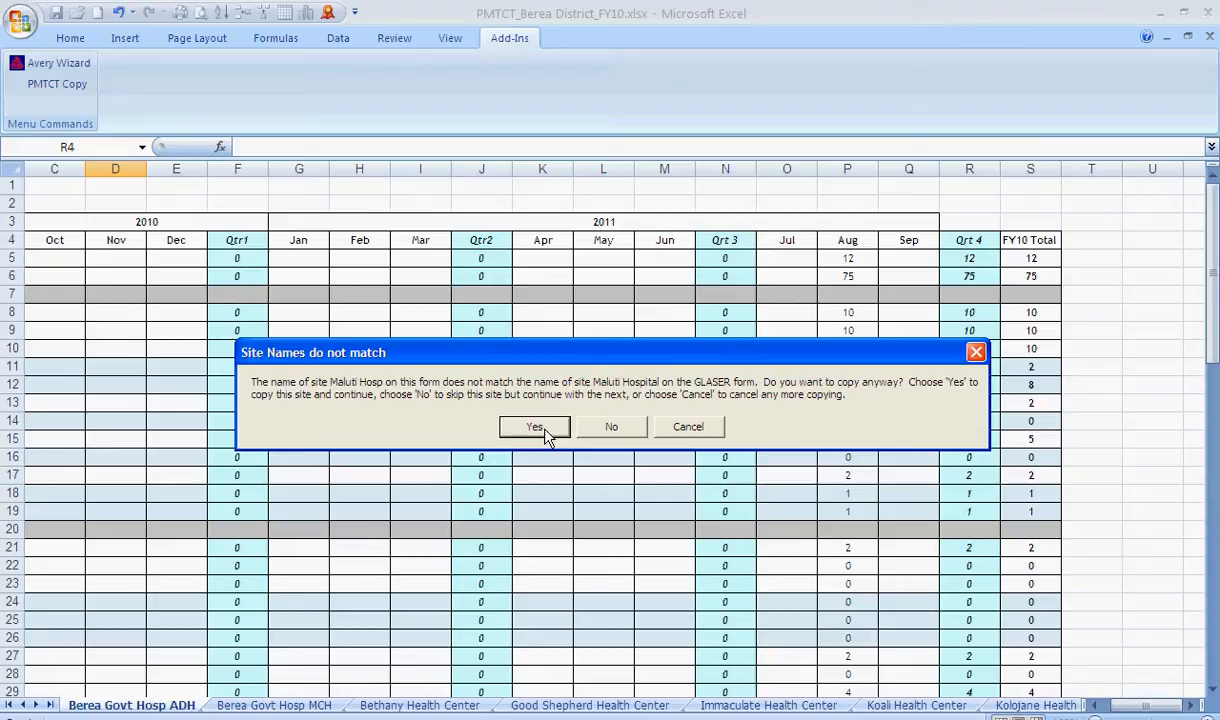
left_click(535, 427)
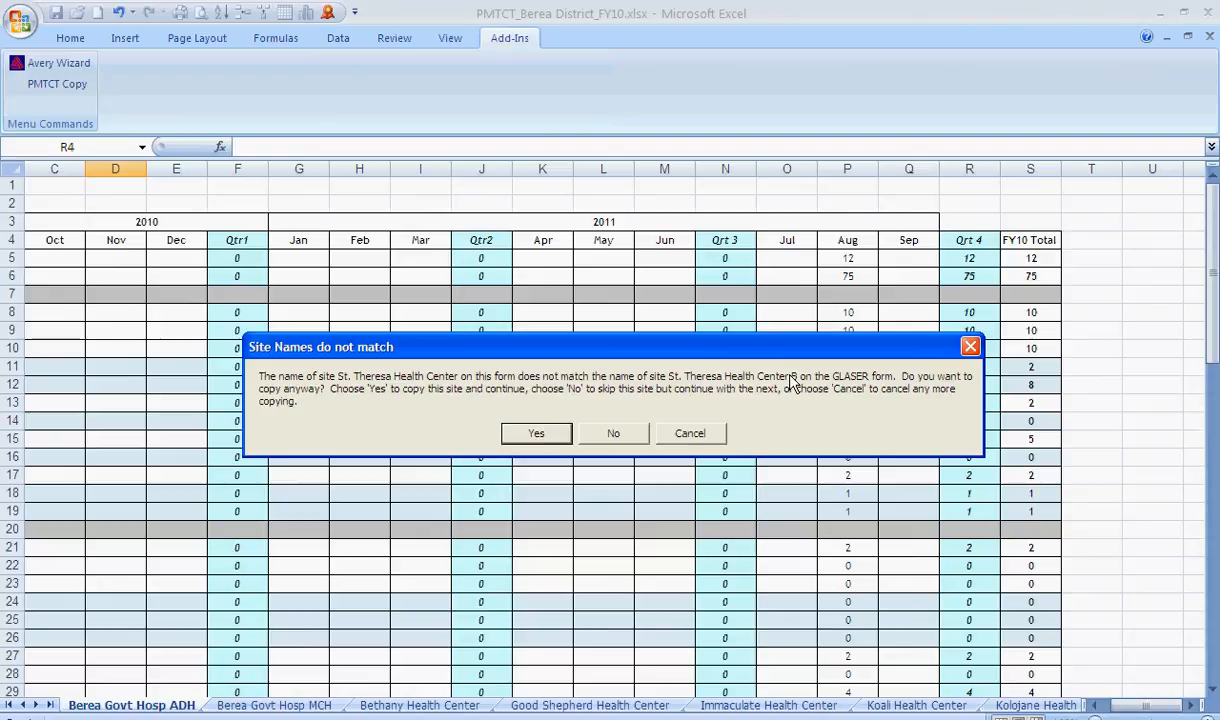
left_click(536, 434)
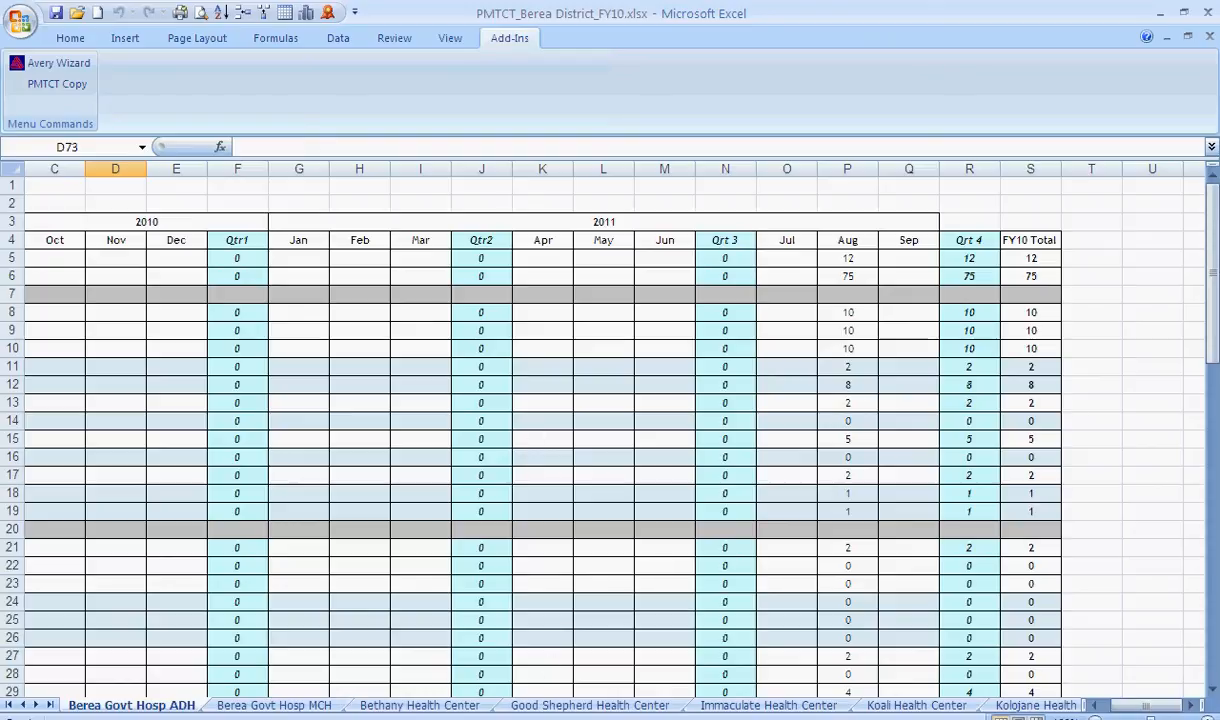
Review the copied site data on the PMTCT Indicators sheet of EGPAF offline Berea.xls, including the section 5.1 counseling and testing rows
left_click(500, 718)
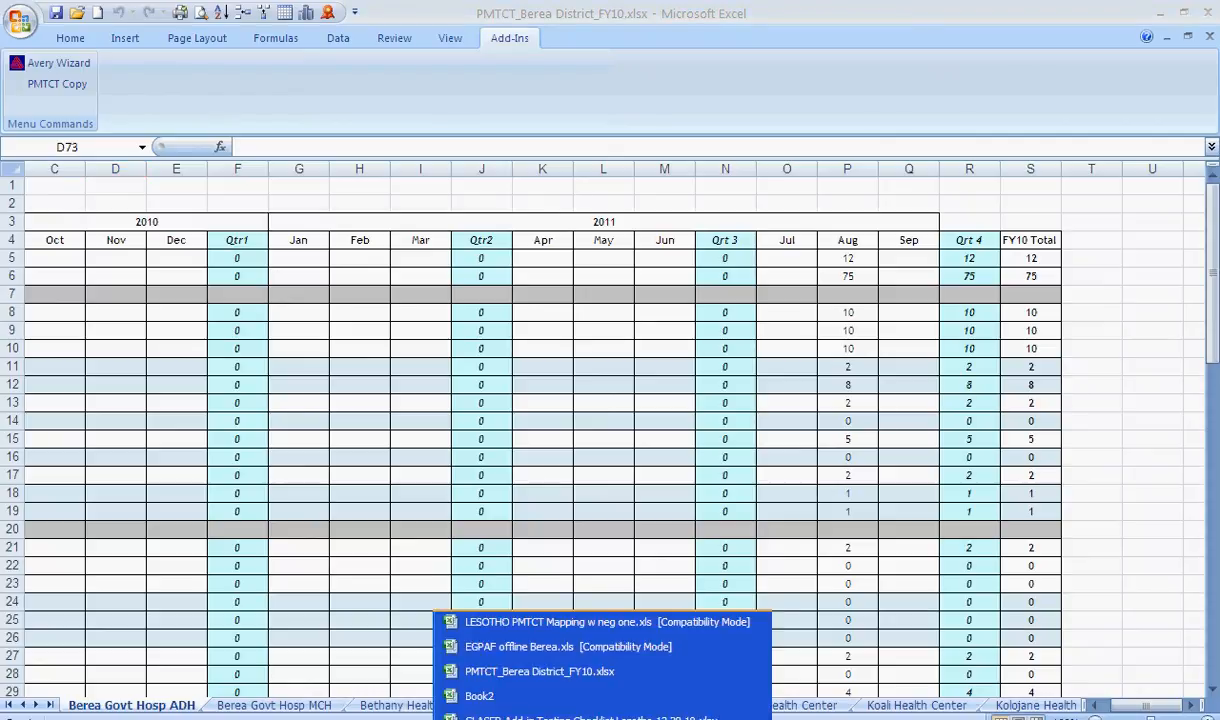
left_click(515, 648)
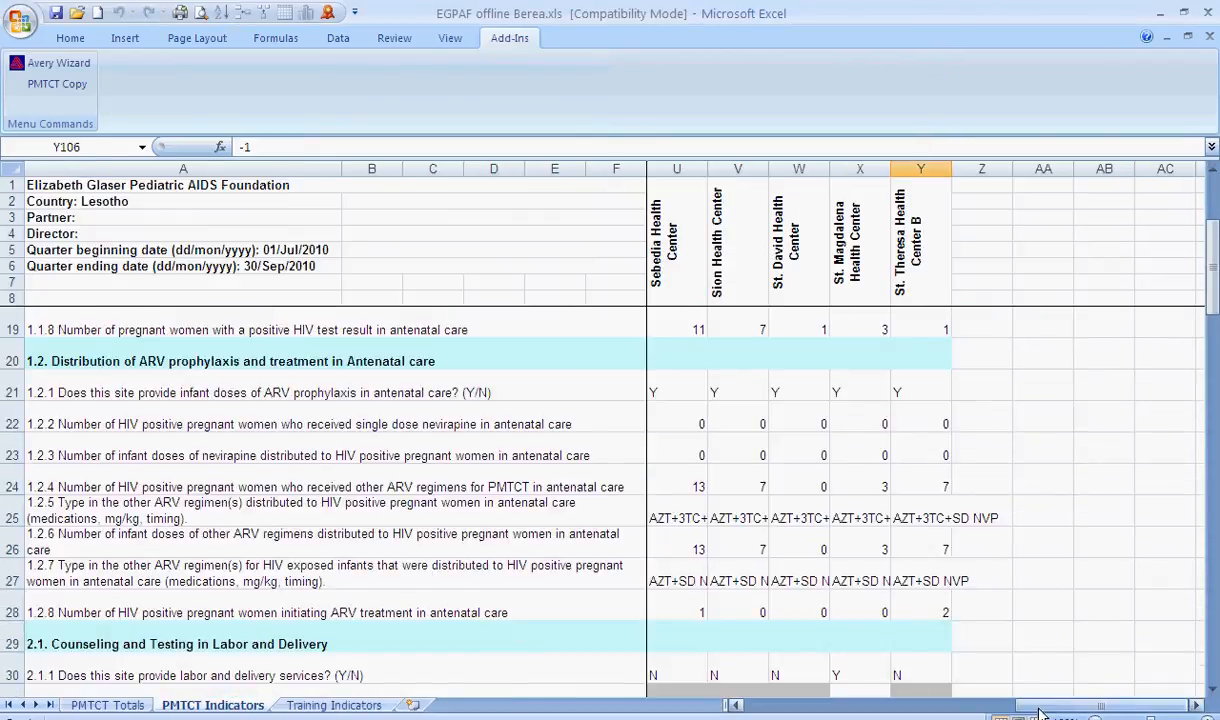
left_click_drag(1038, 706, 720, 710)
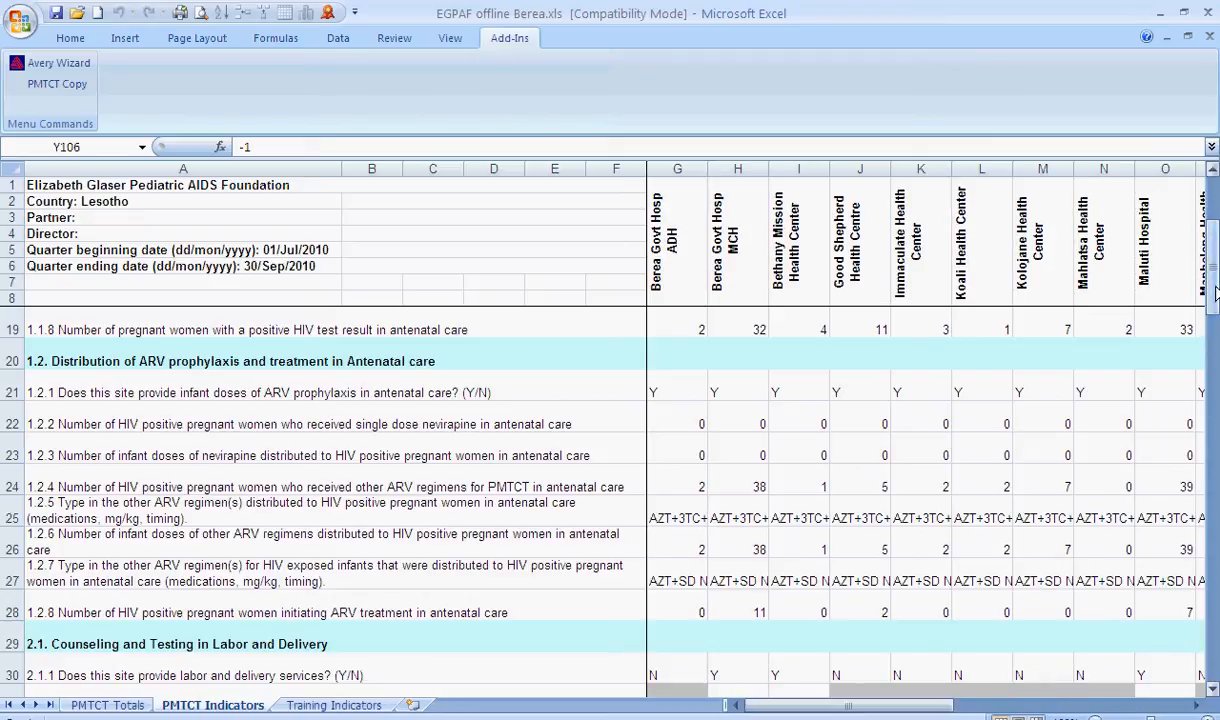
left_click_drag(1213, 298, 1216, 540)
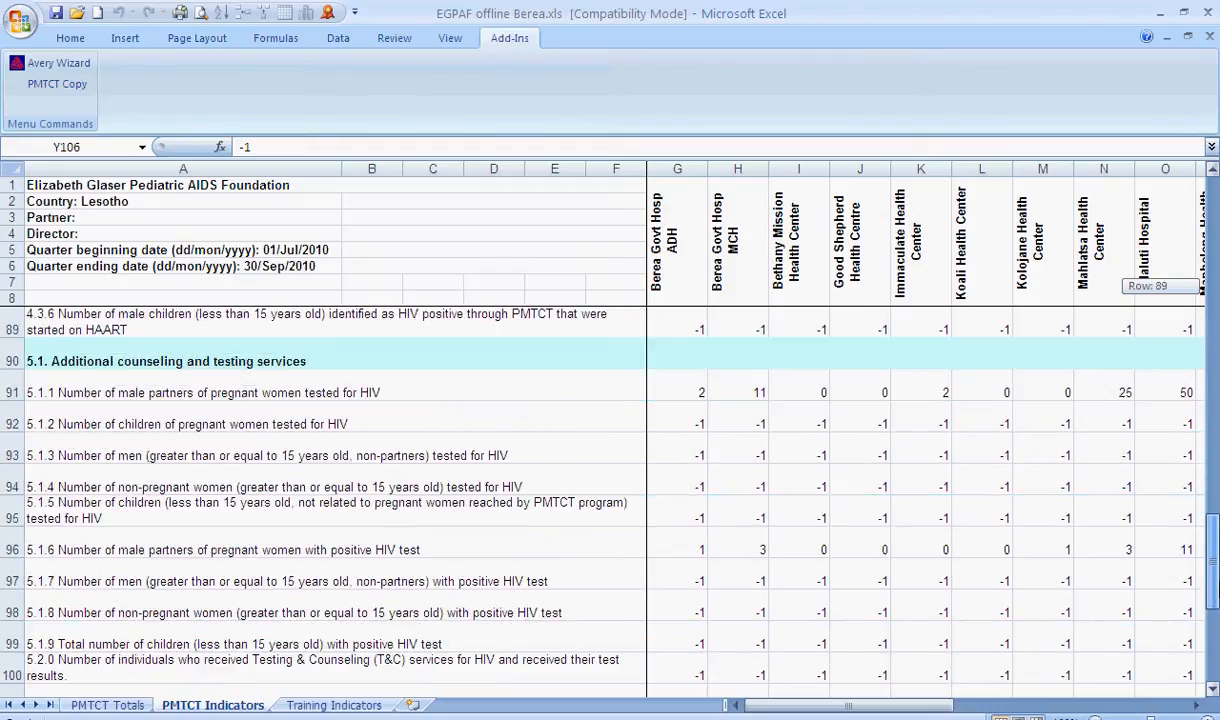
left_click_drag(1216, 540, 1216, 540)
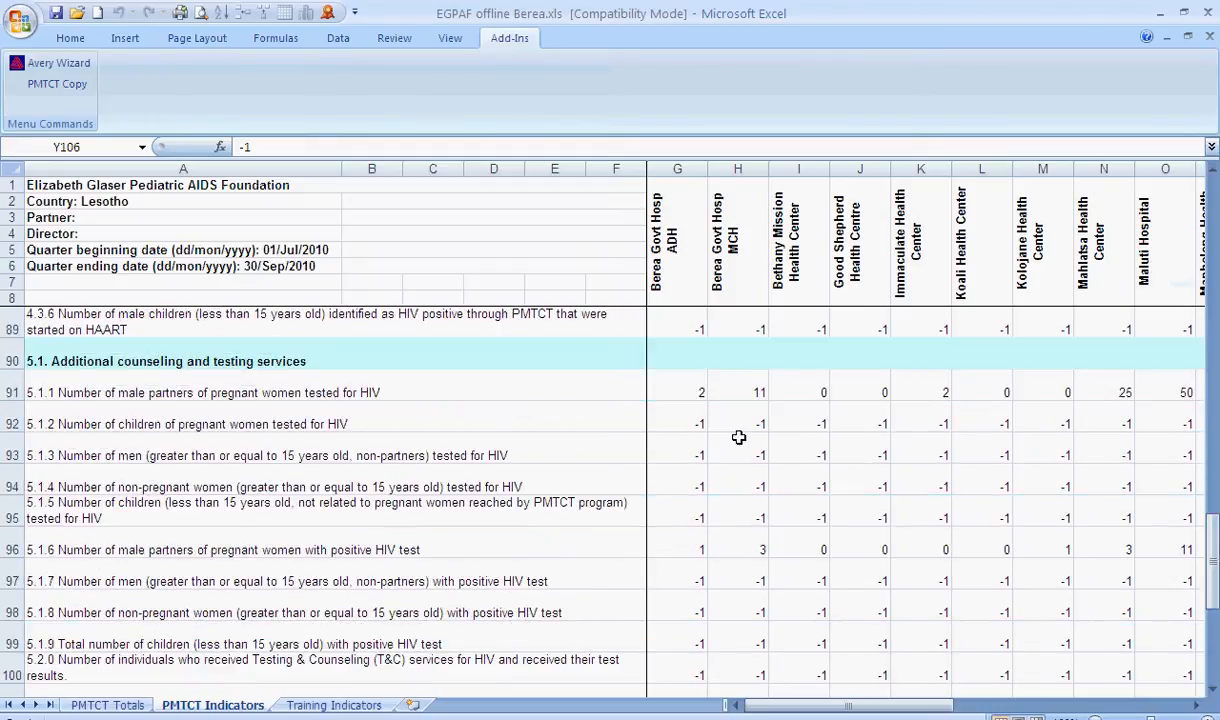
left_click(702, 446)
left_click(840, 460)
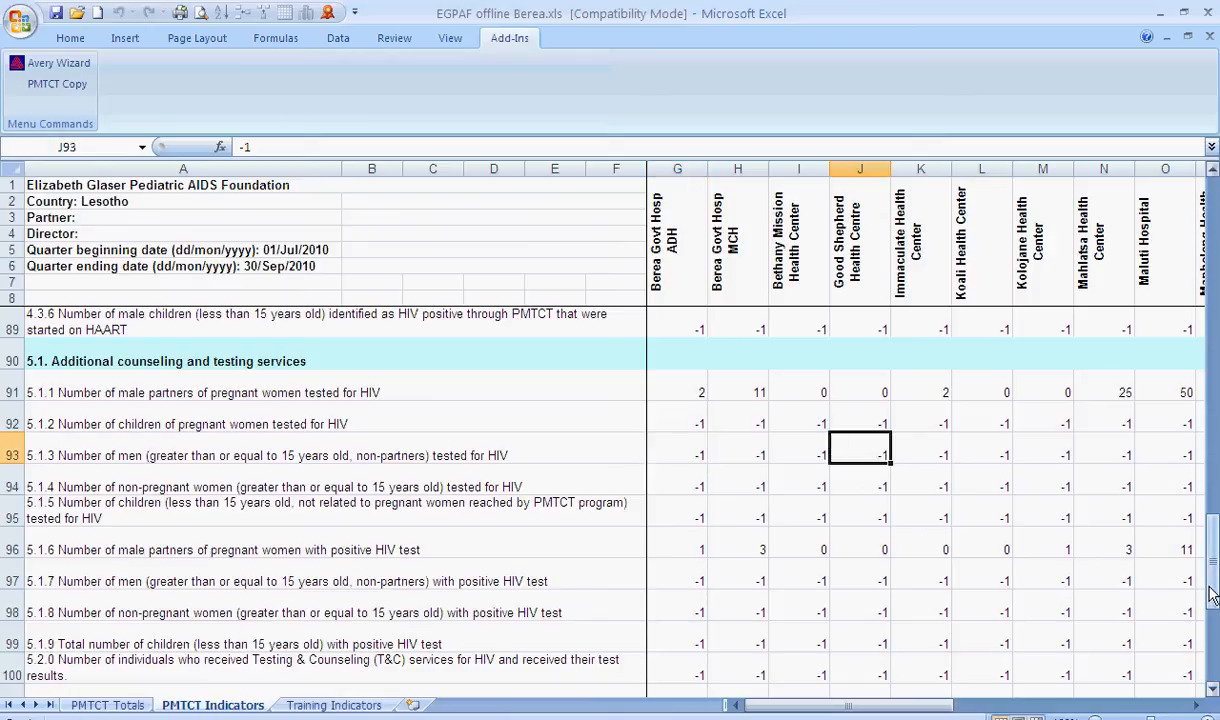
left_click_drag(1212, 594, 1212, 274)
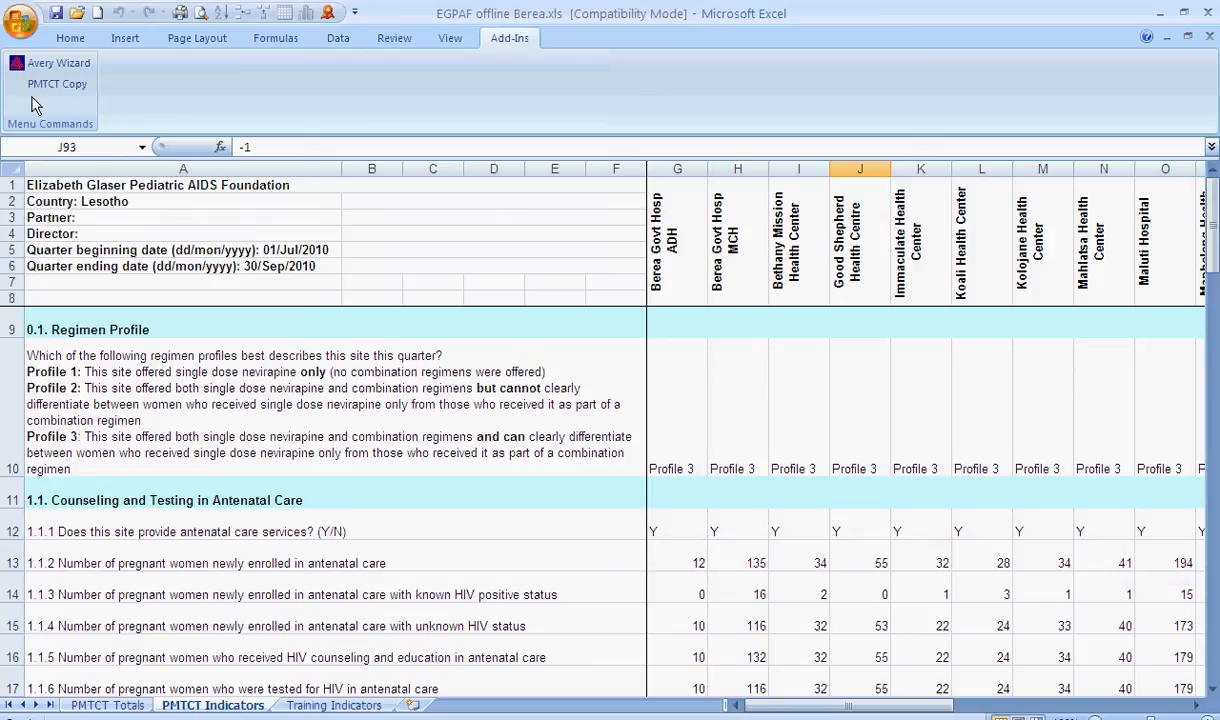
Save the filled form as EGPAF offline Berea w data.xls in the Completed EGPAF offline form folder, replacing the existing file
key("F12")
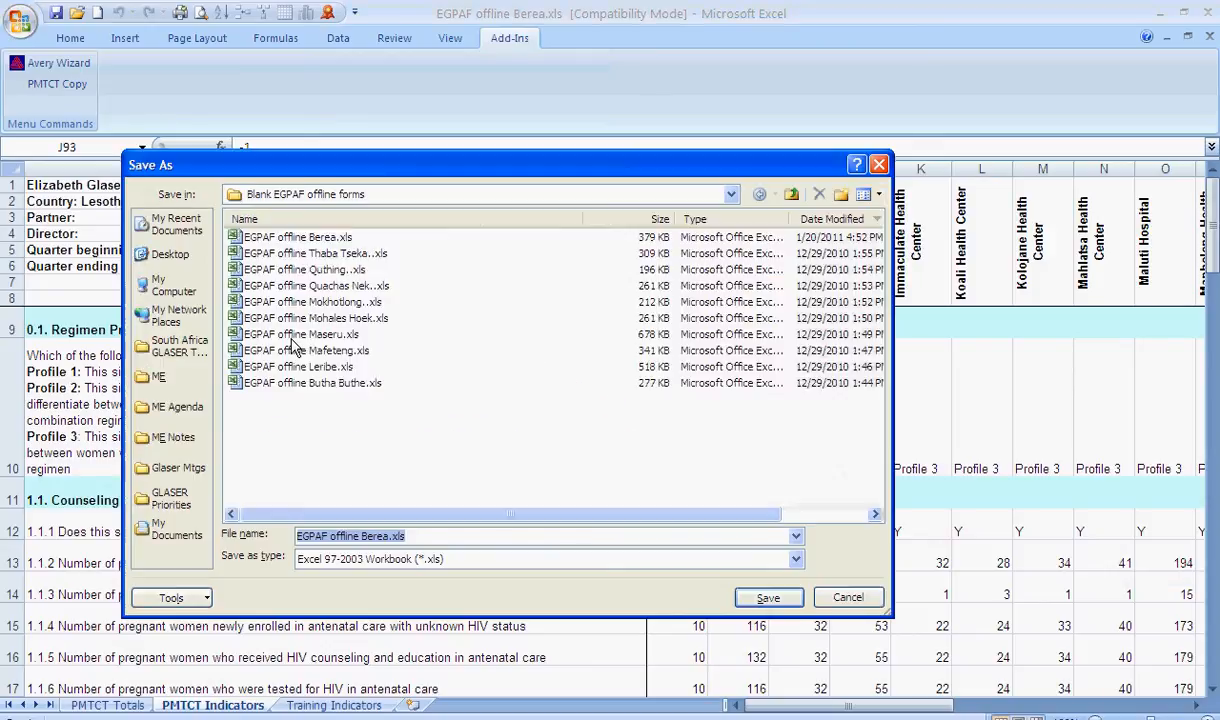
left_click(790, 194)
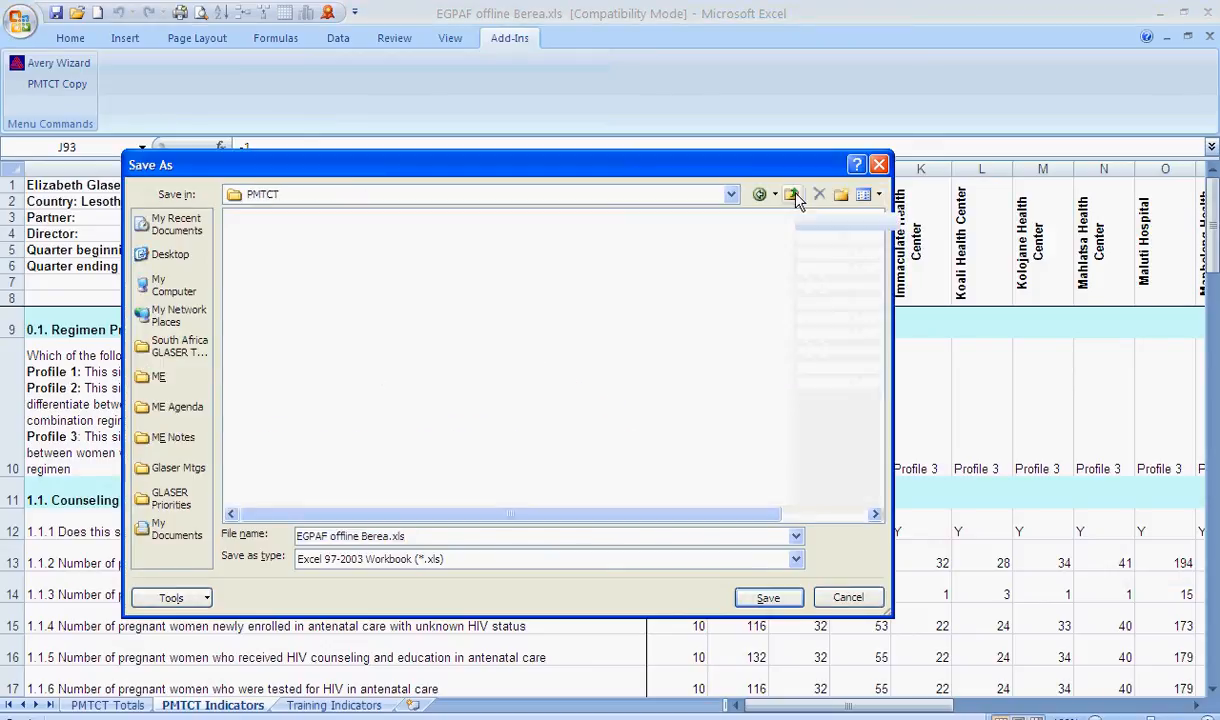
double_click(292, 286)
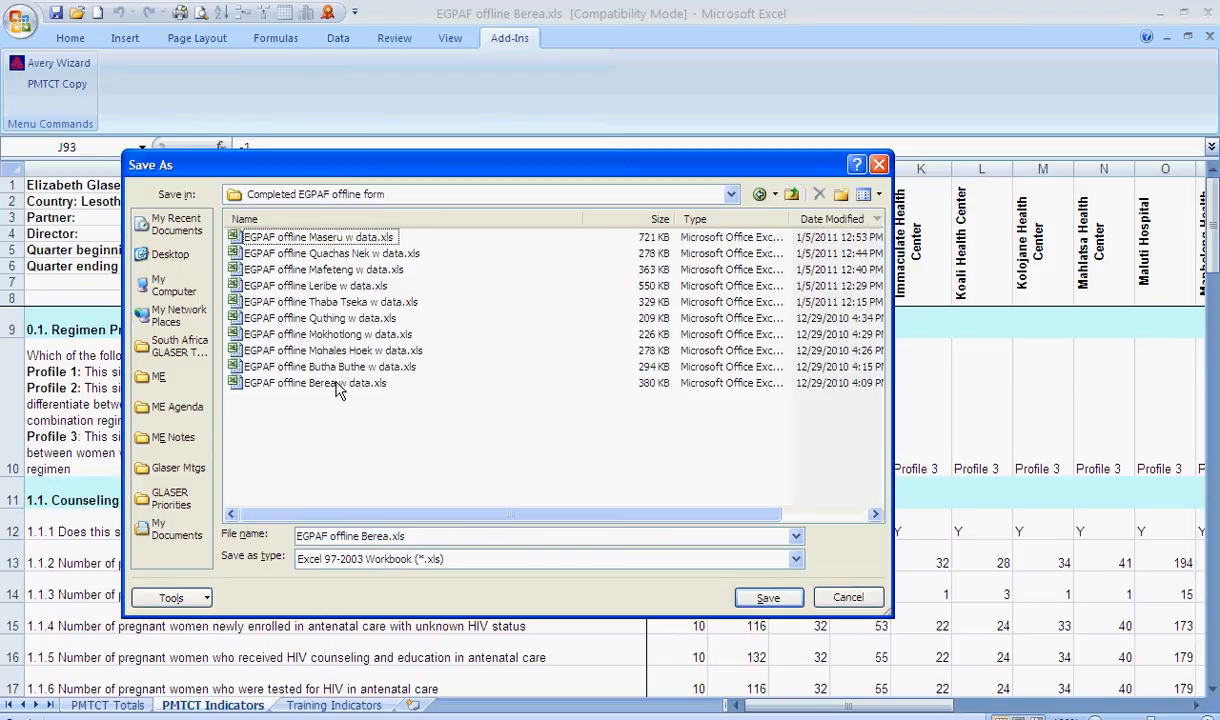
left_click(328, 384)
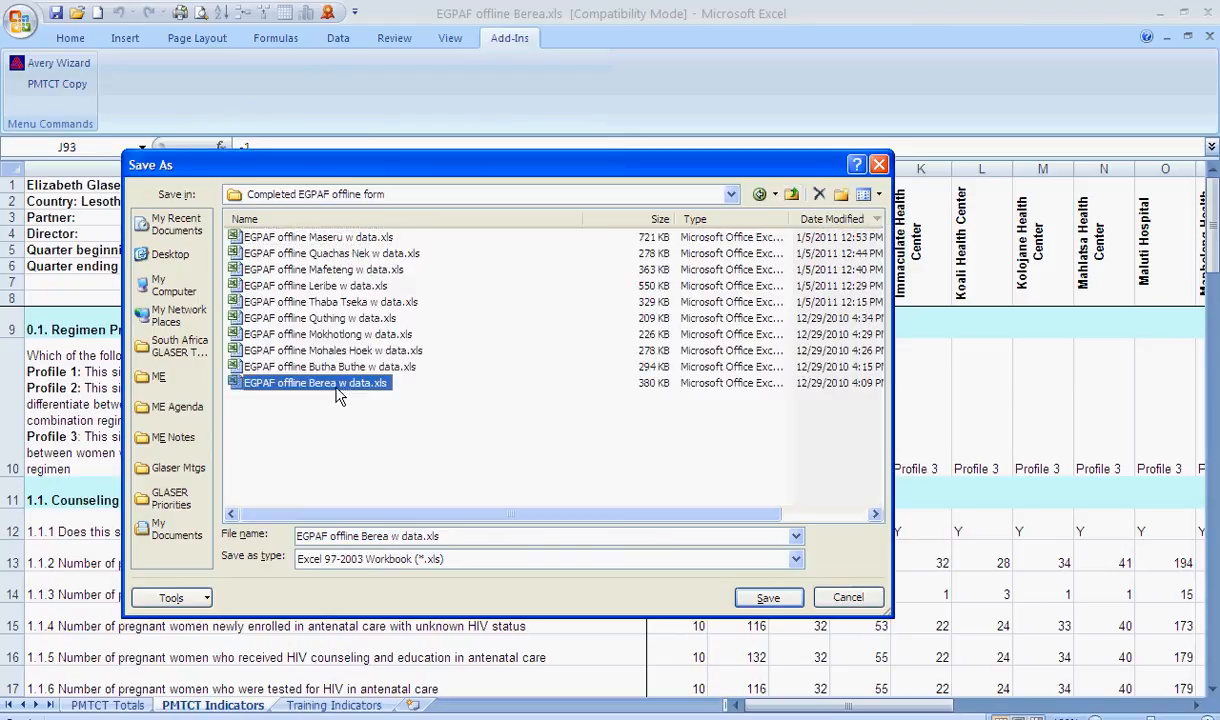
left_click(768, 598)
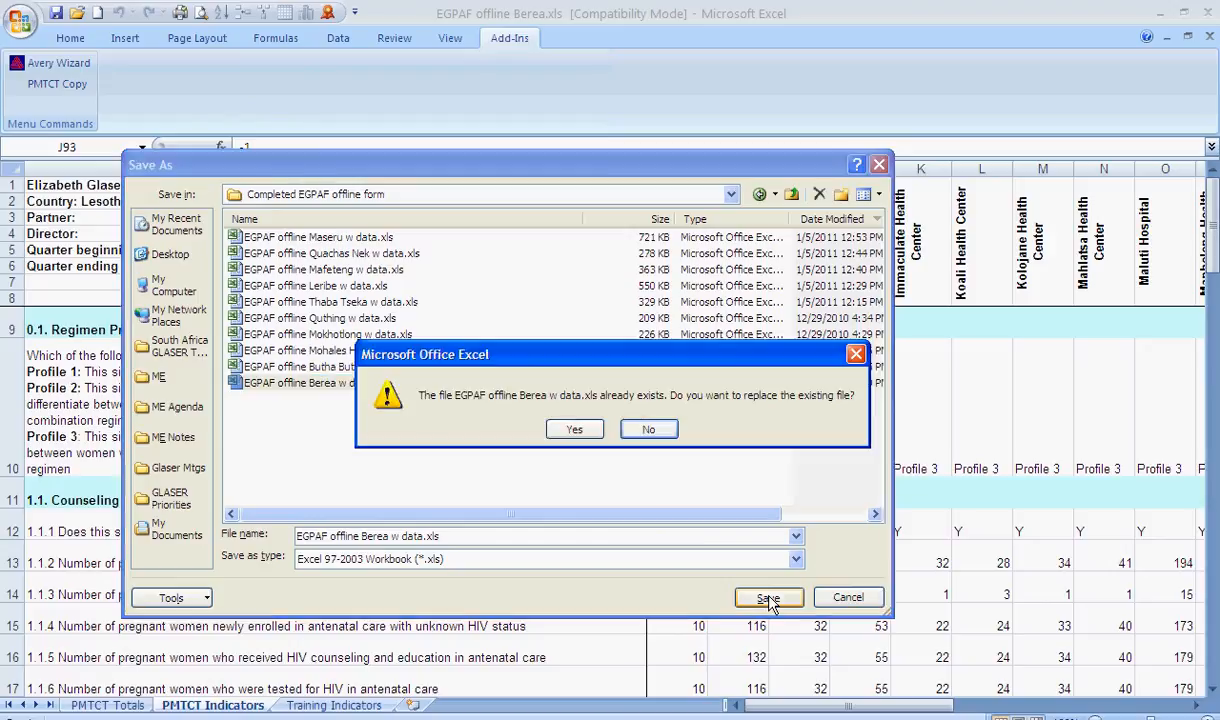
left_click(577, 431)
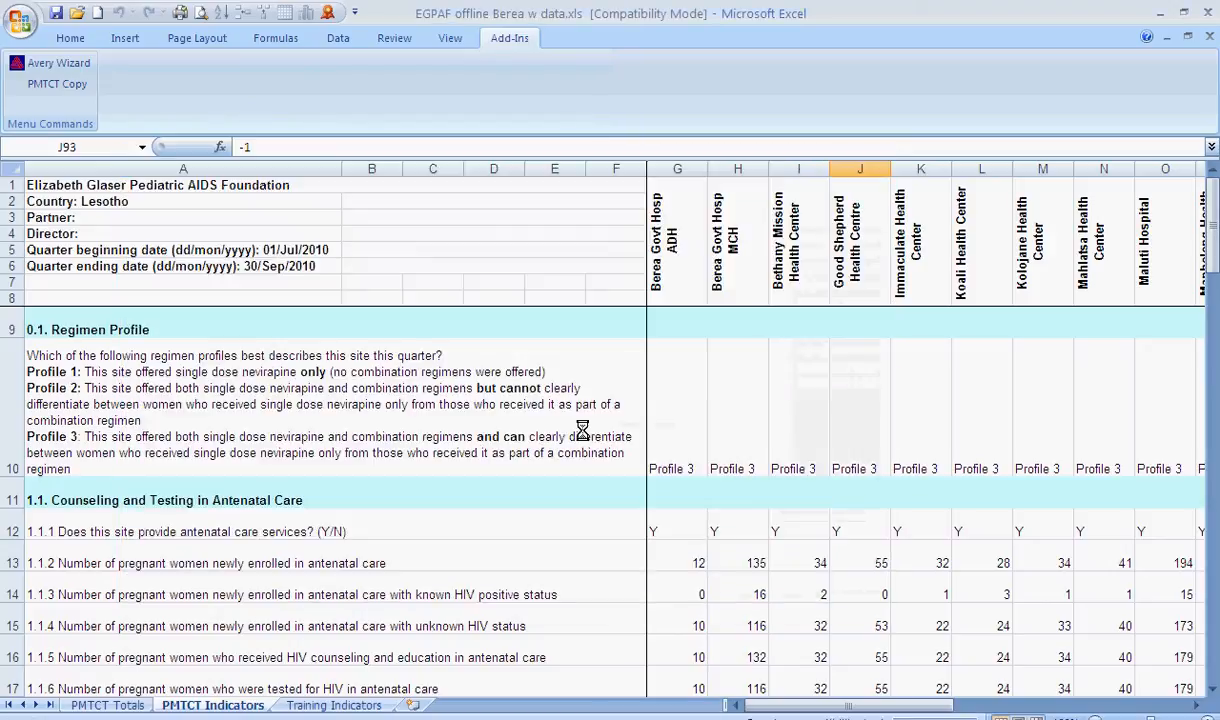